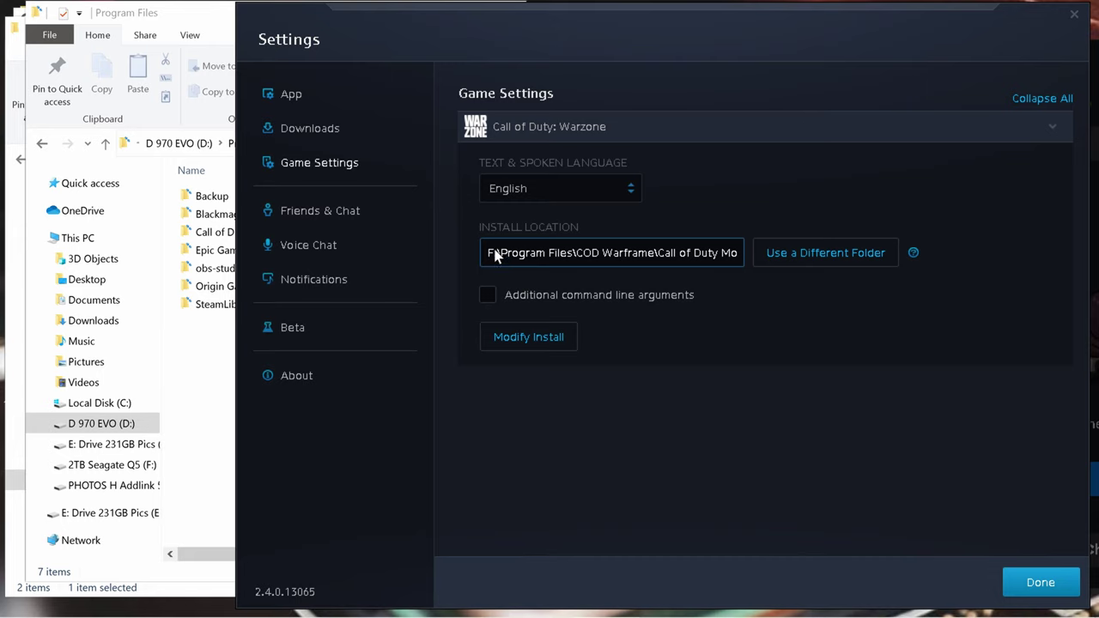
Try to change Call of Duty: Warzone's install location to the Call of Duty Modern Warfare folder in D:\Program Files.
left_click(869, 255)
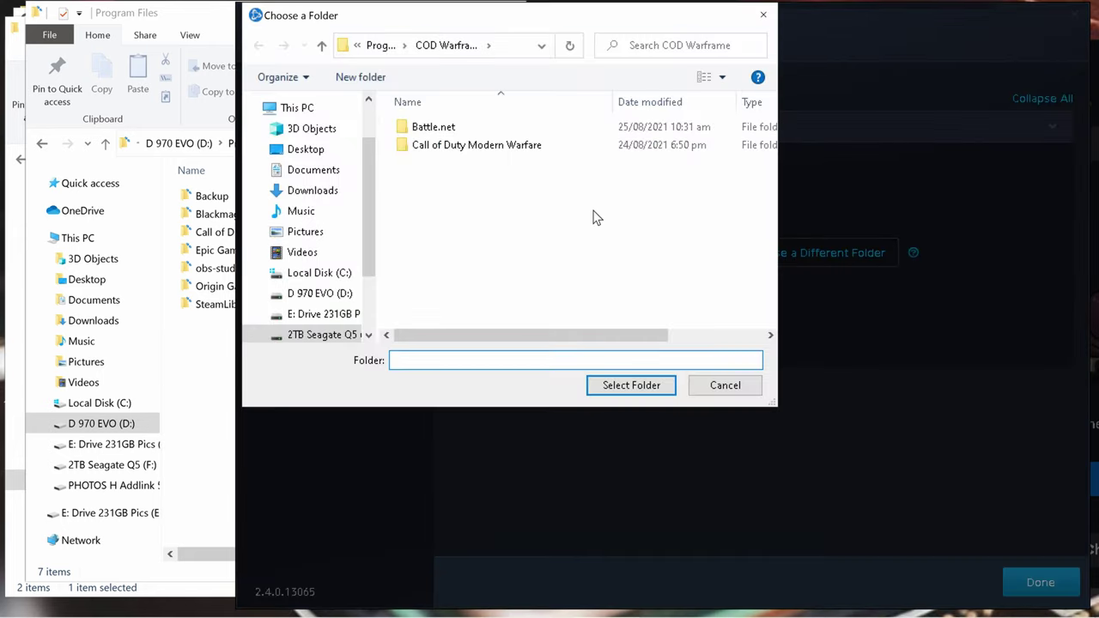
left_click(326, 296)
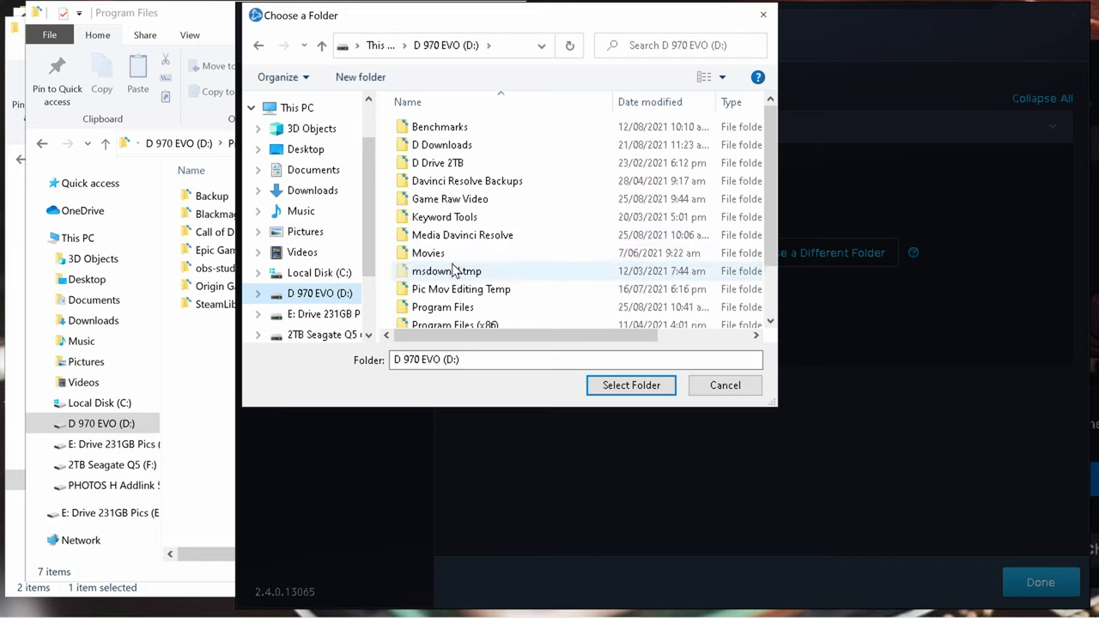
double_click(444, 307)
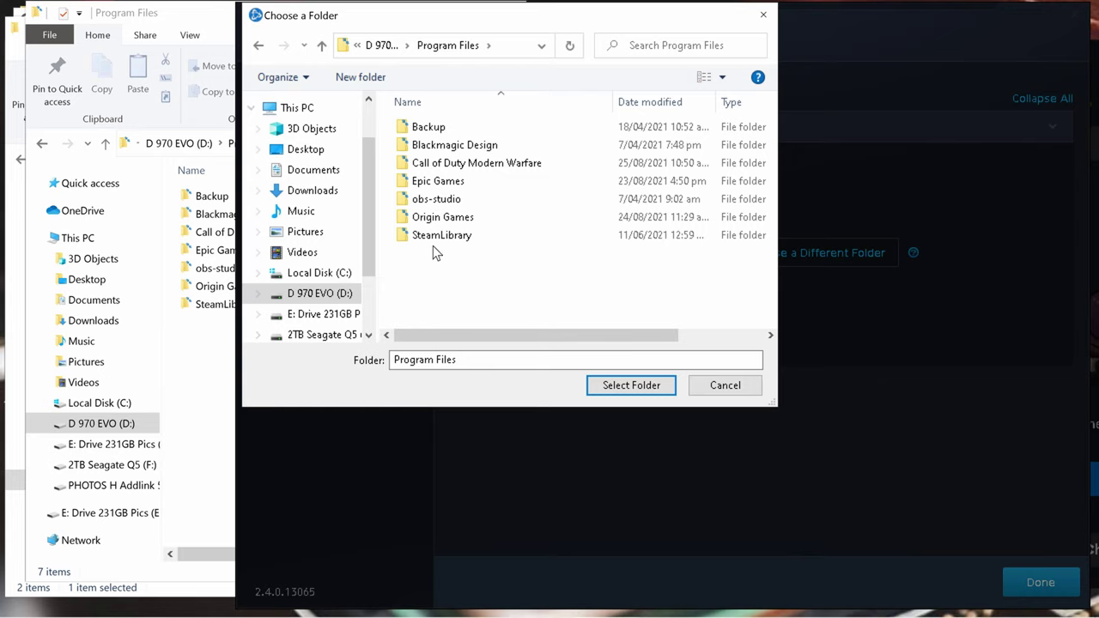
left_click(410, 162)
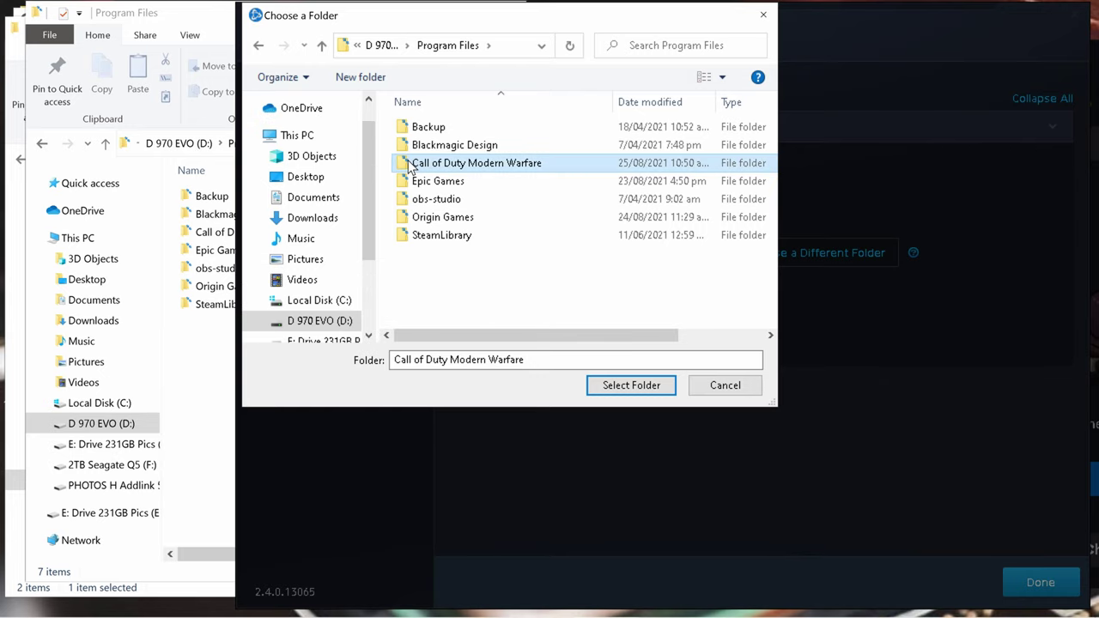
left_click(626, 384)
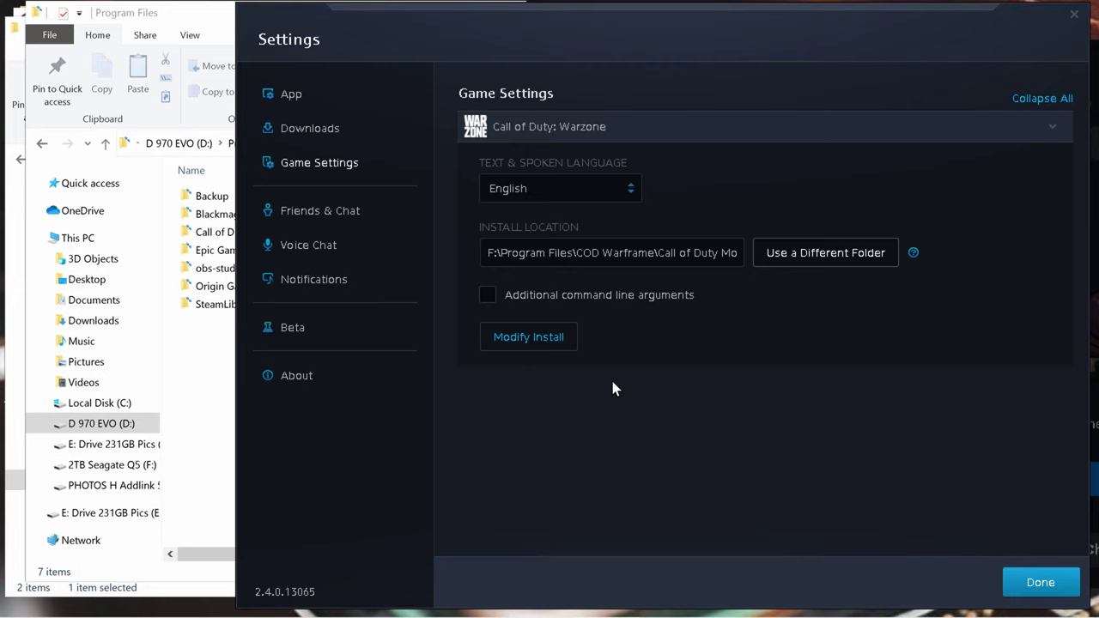
Move the Call of Duty Modern Warfare folder from F:\Program Files\COD Warframe to the root of the F: drive in File Explorer.
key("alt+Tab")
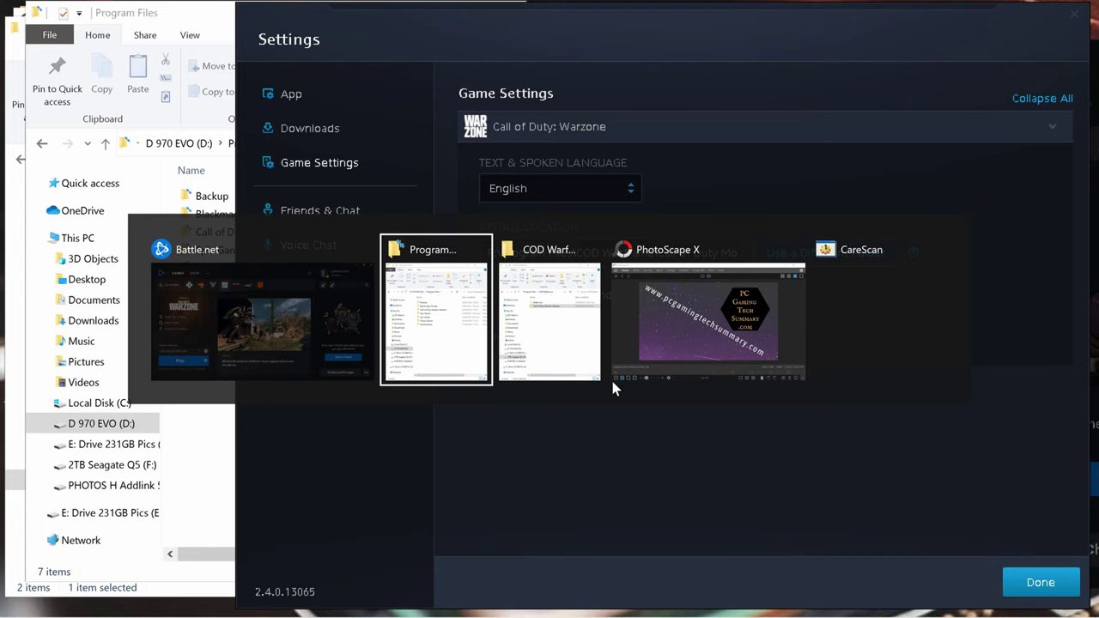
key("alt+Tab")
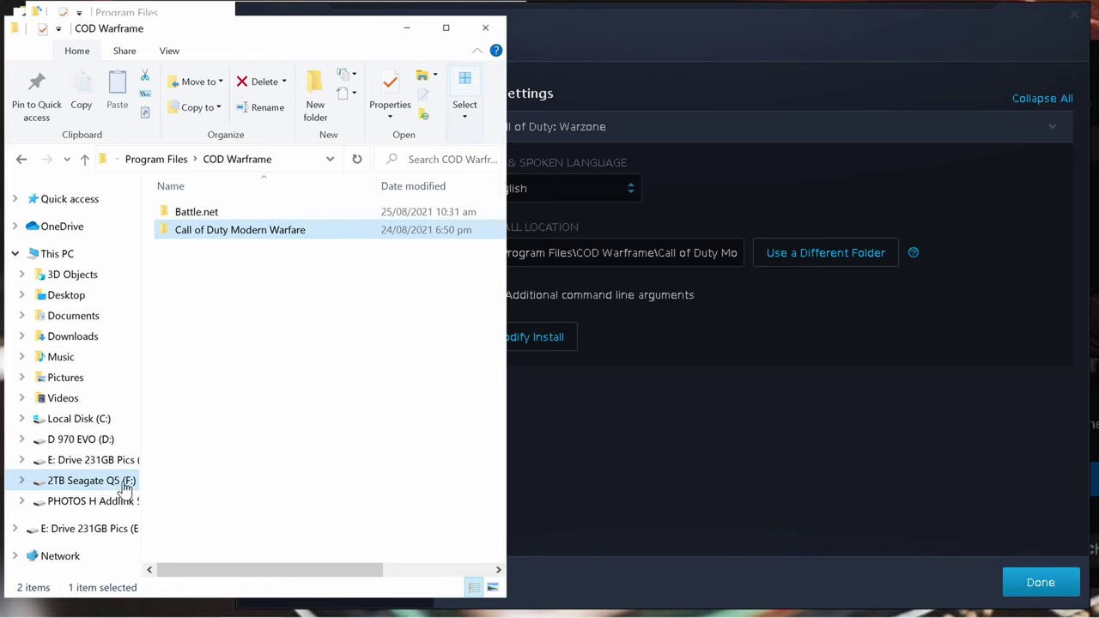
right_click(164, 229)
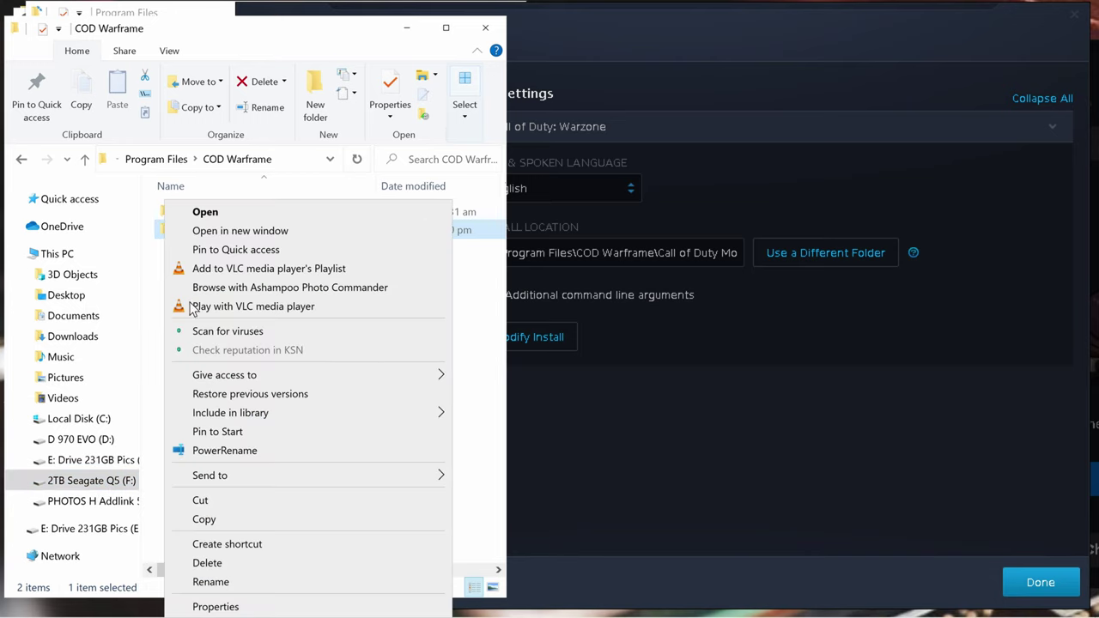
left_click(212, 501)
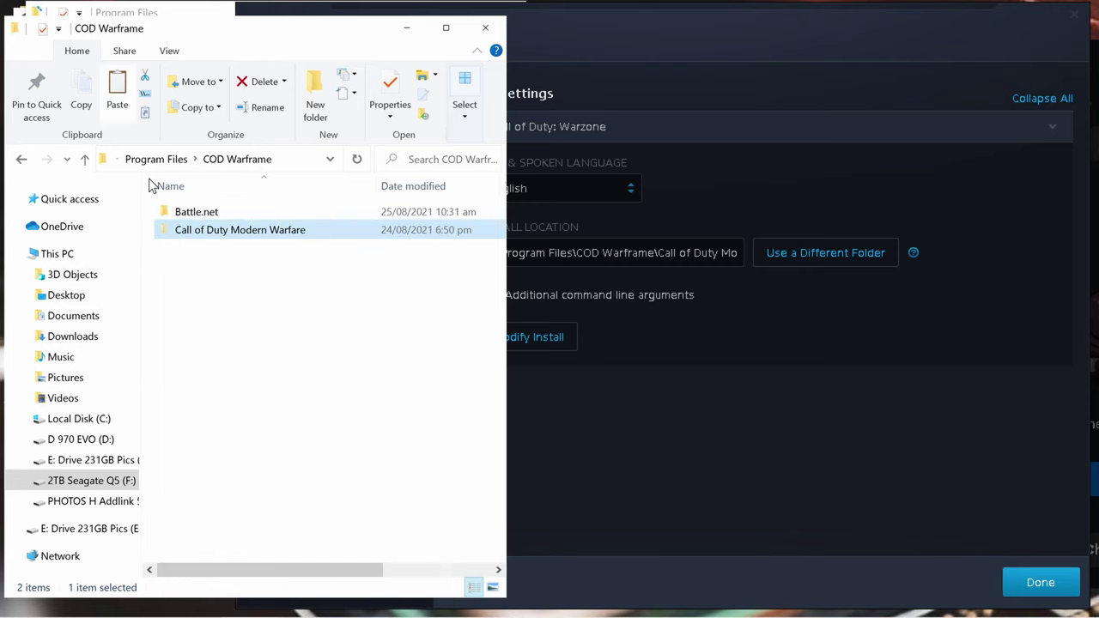
left_click(85, 160)
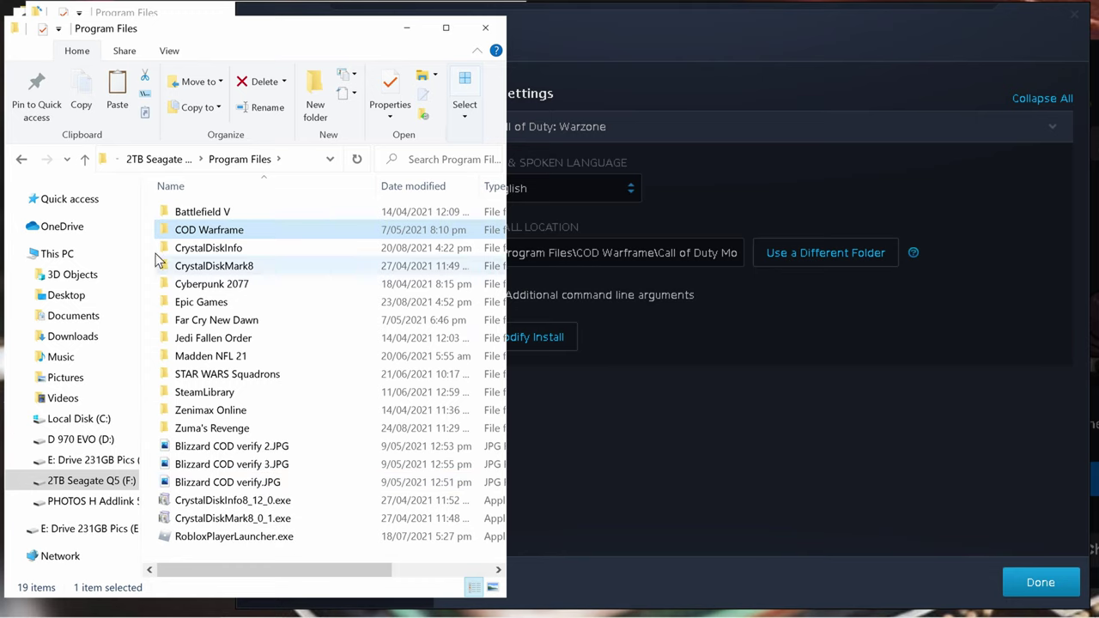
left_click(84, 159)
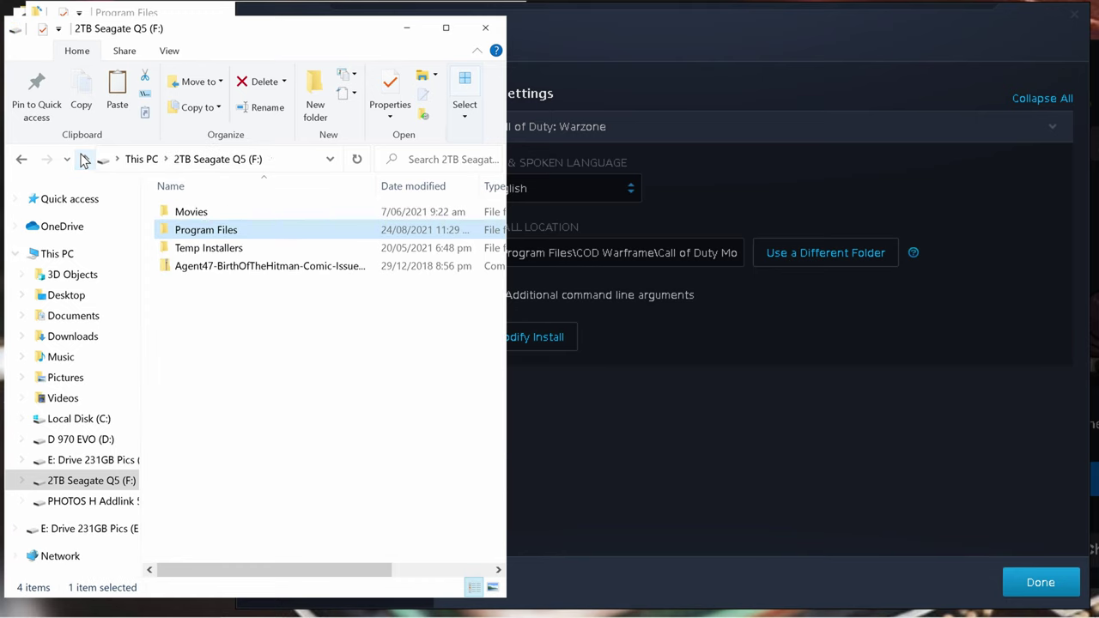
right_click(183, 305)
left_click(231, 416)
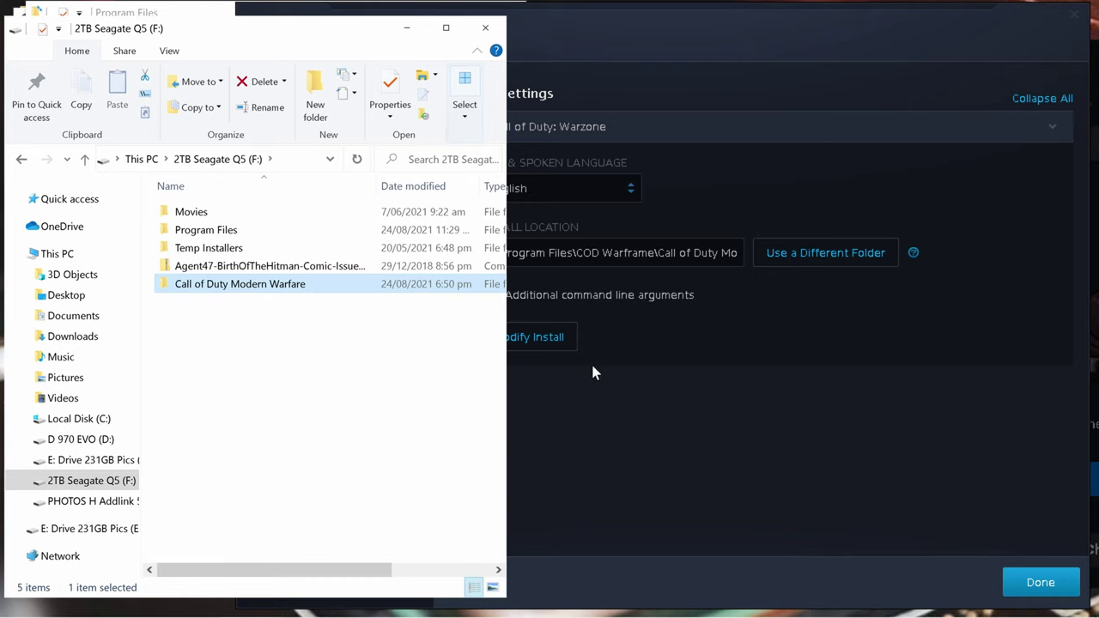
Switch back to Battle.net, leave its settings and launch Call of Duty: Warzone.
left_click(744, 401)
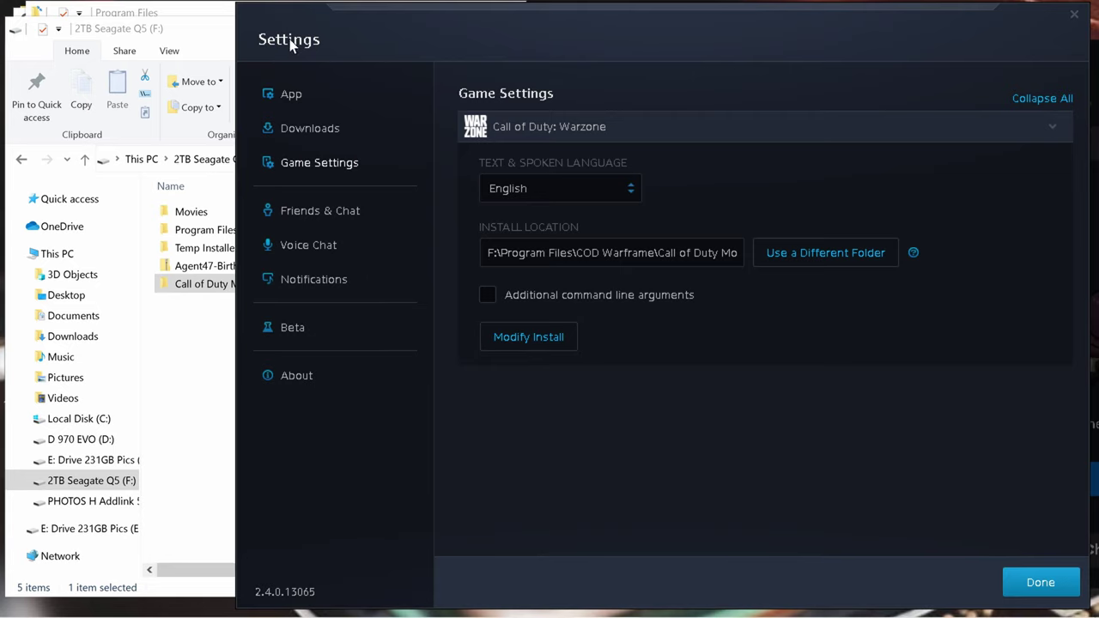
left_click(298, 102)
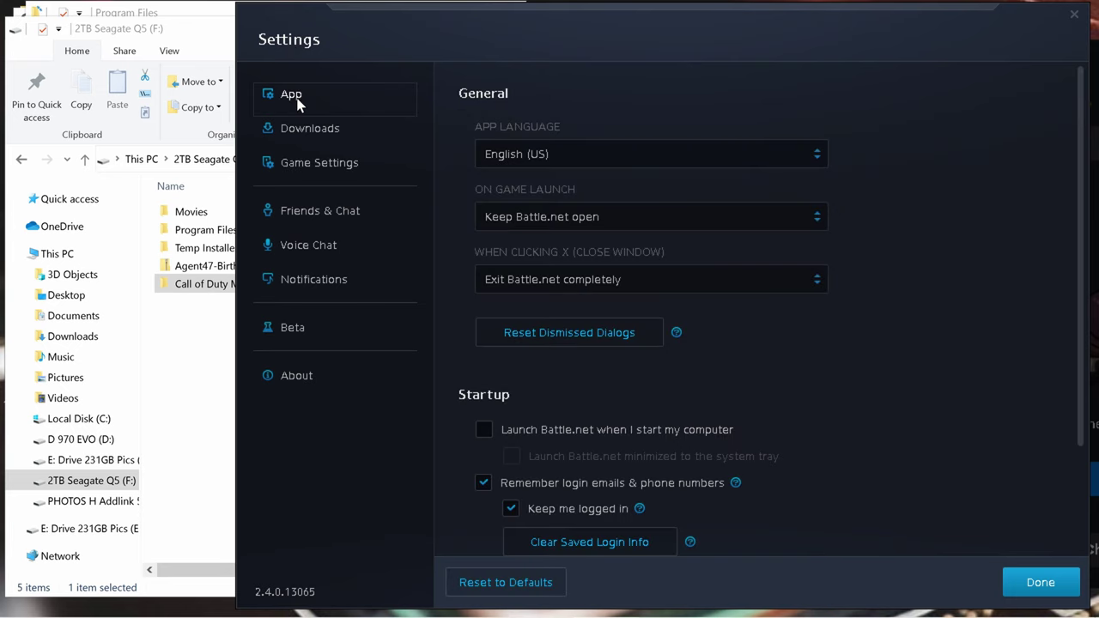
key("Escape")
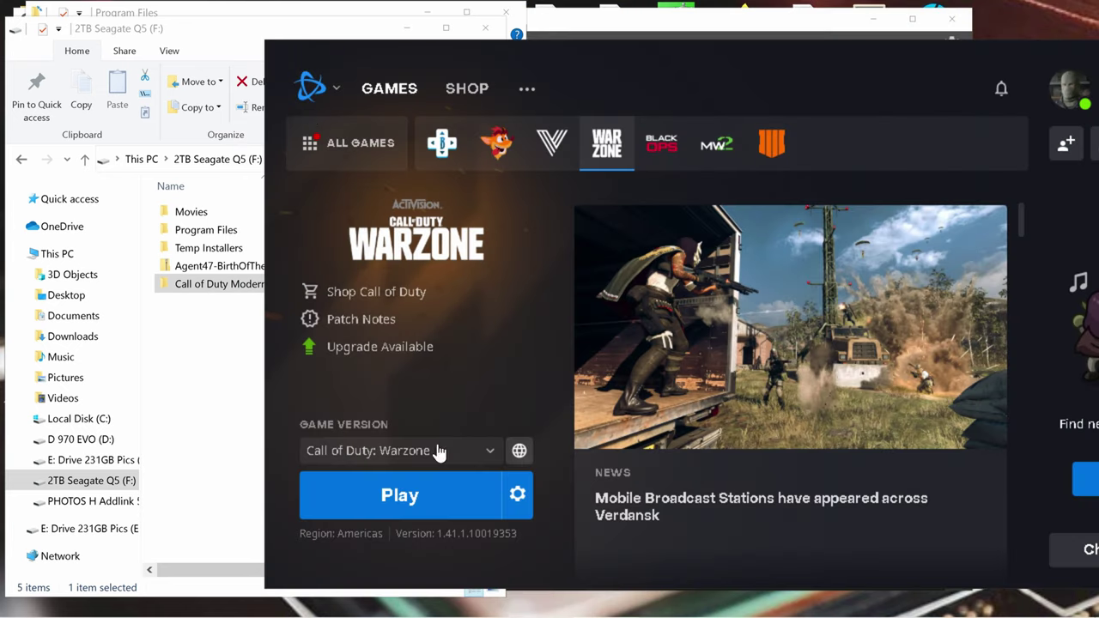
left_click(414, 507)
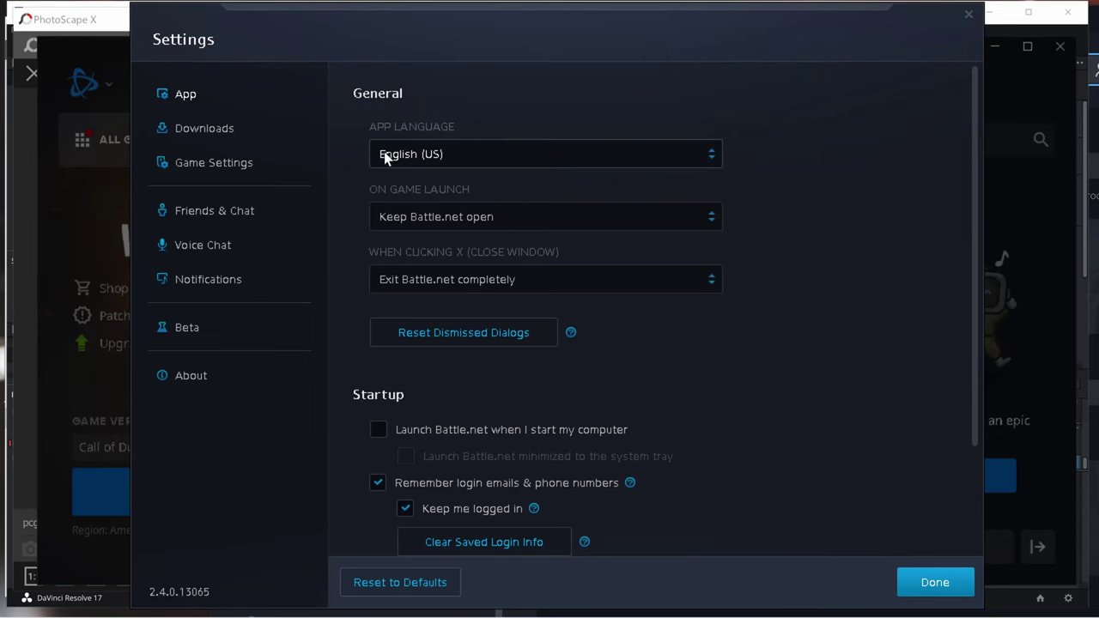
Review the default install directory in Battle.net's download settings and open the game settings.
left_click(203, 130)
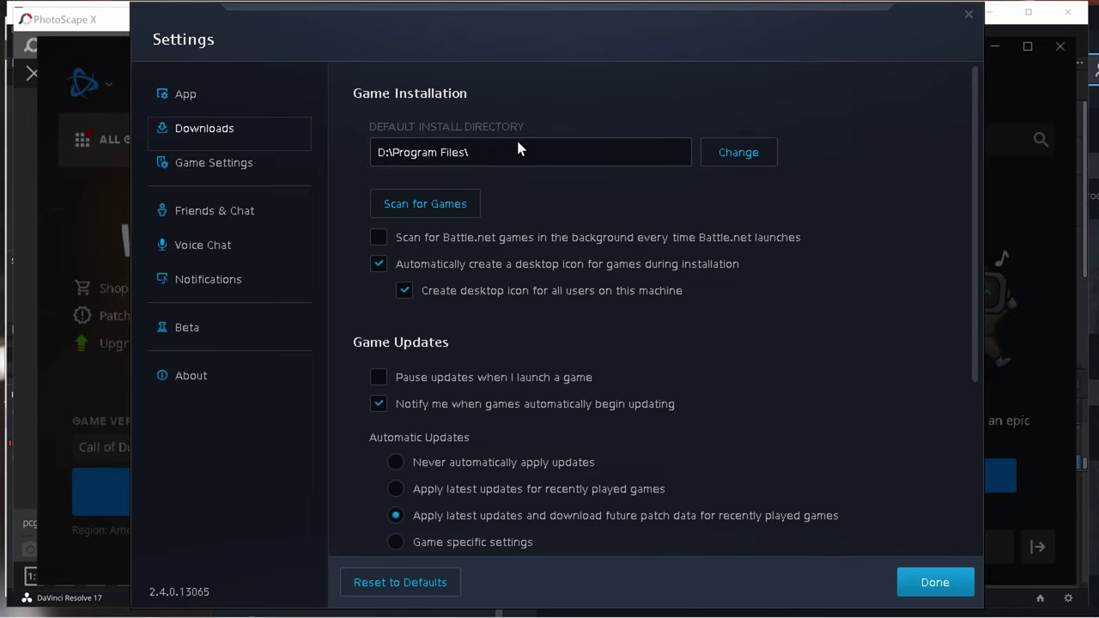
left_click(200, 166)
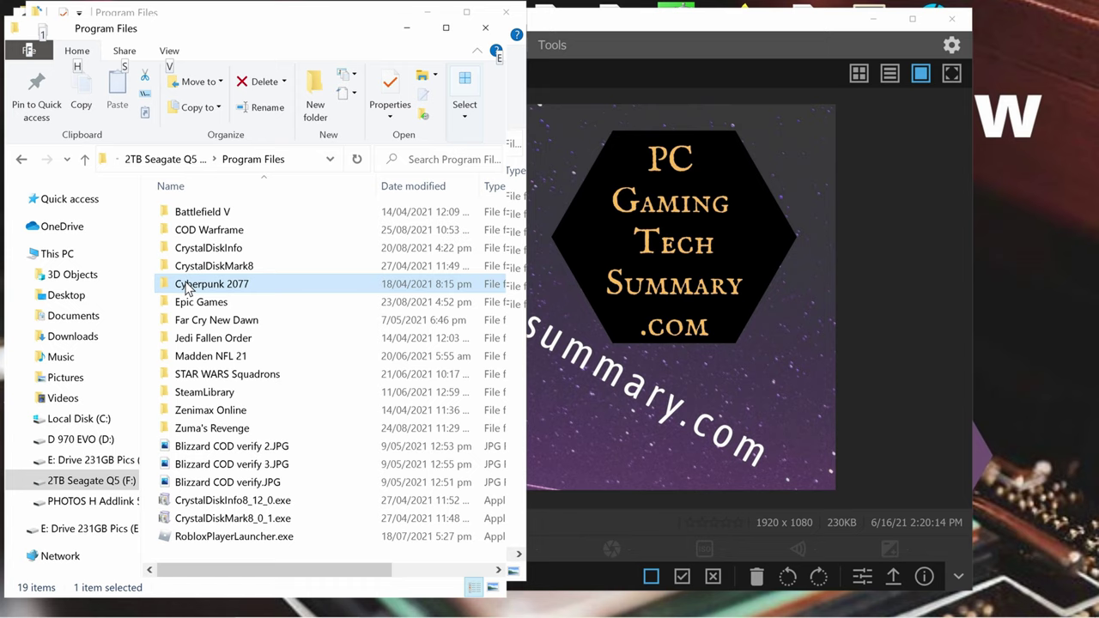
Copy the Cyberpunk 2077 folder from F:\Program Files into D:\Program Files.
mouse_move(186, 291)
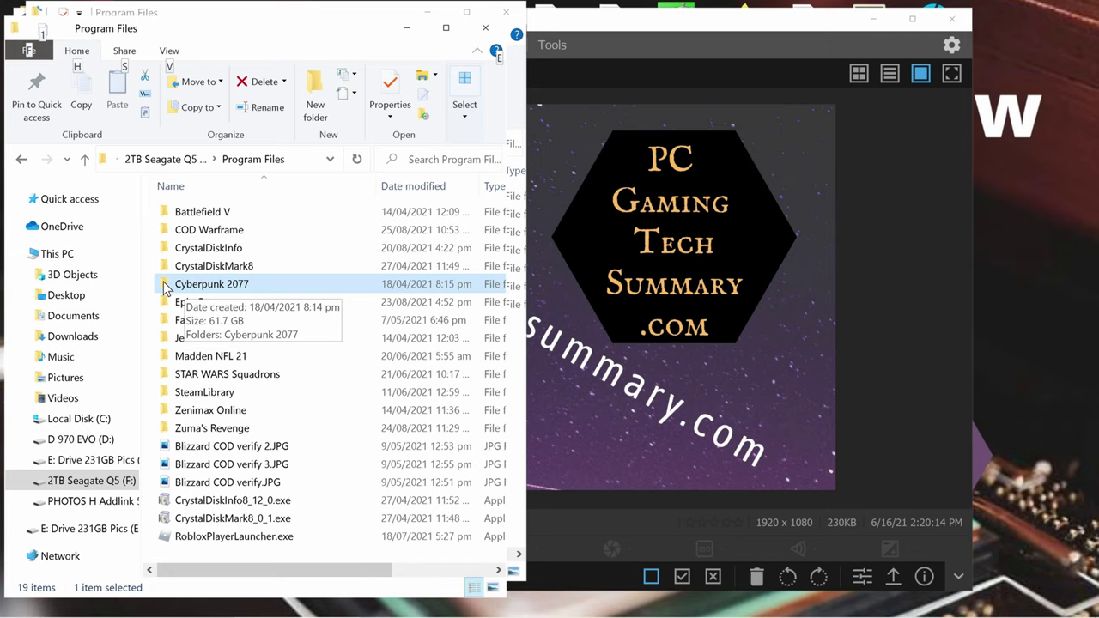
right_click(166, 288)
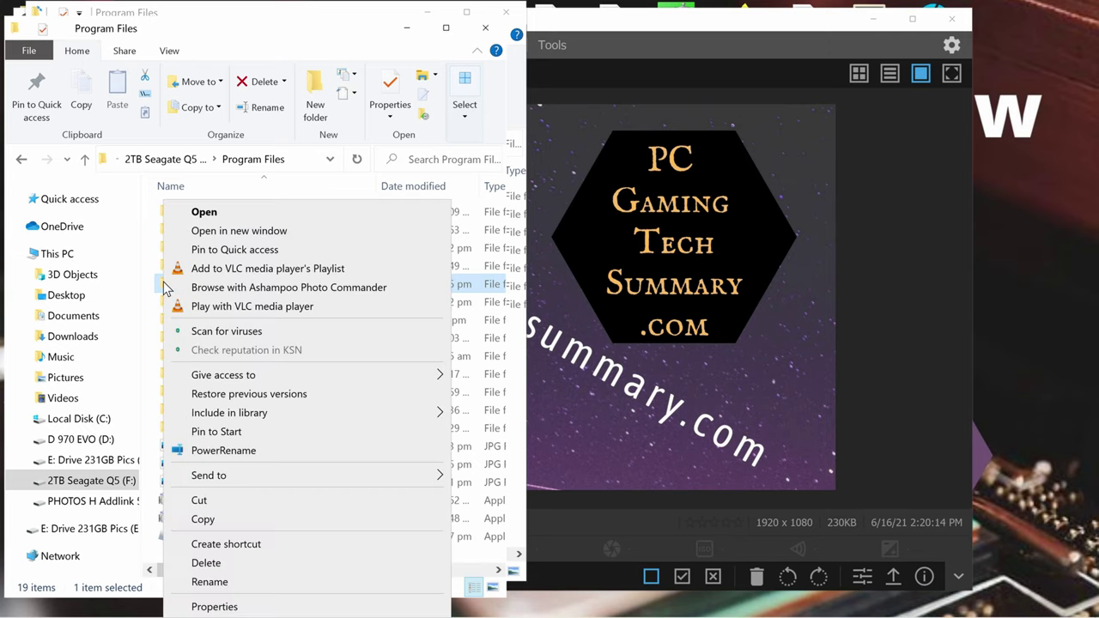
left_click(205, 522)
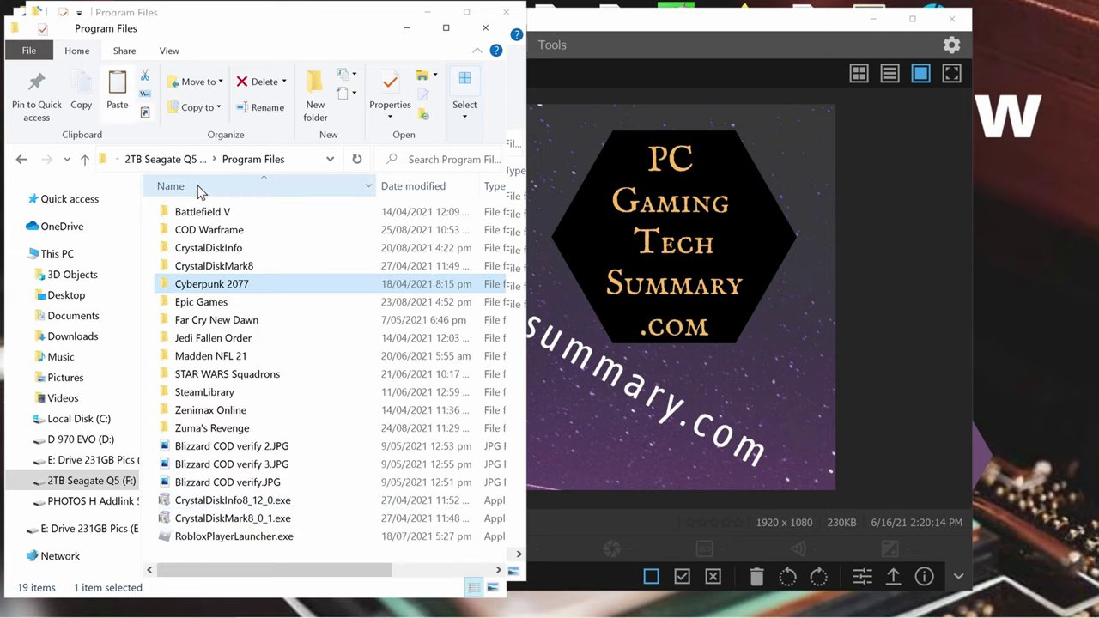
key("alt+Tab")
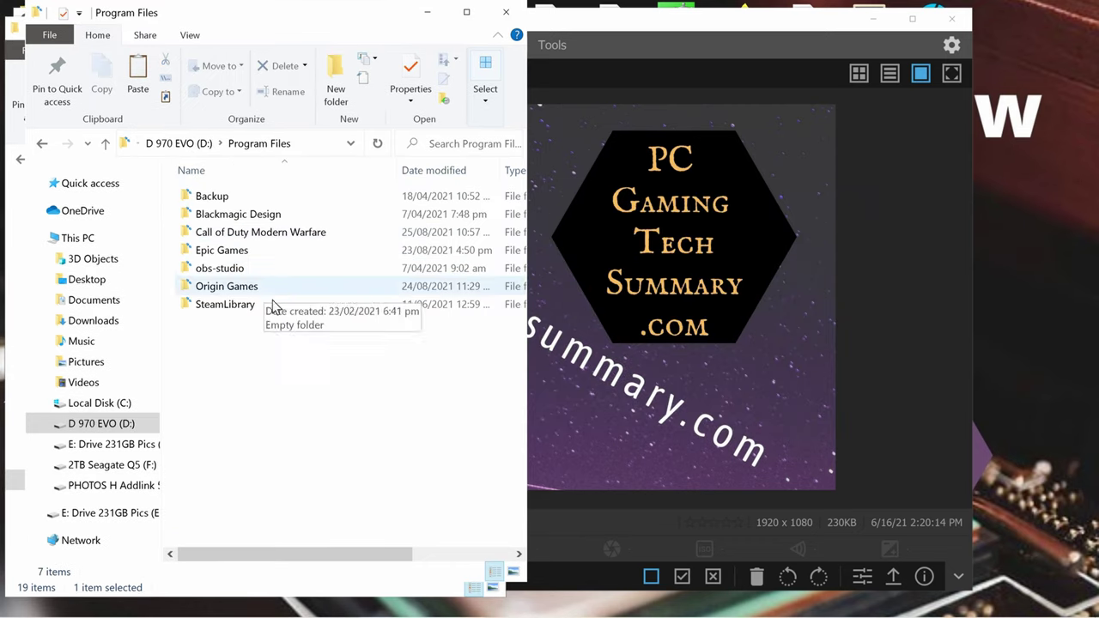
left_click(104, 144)
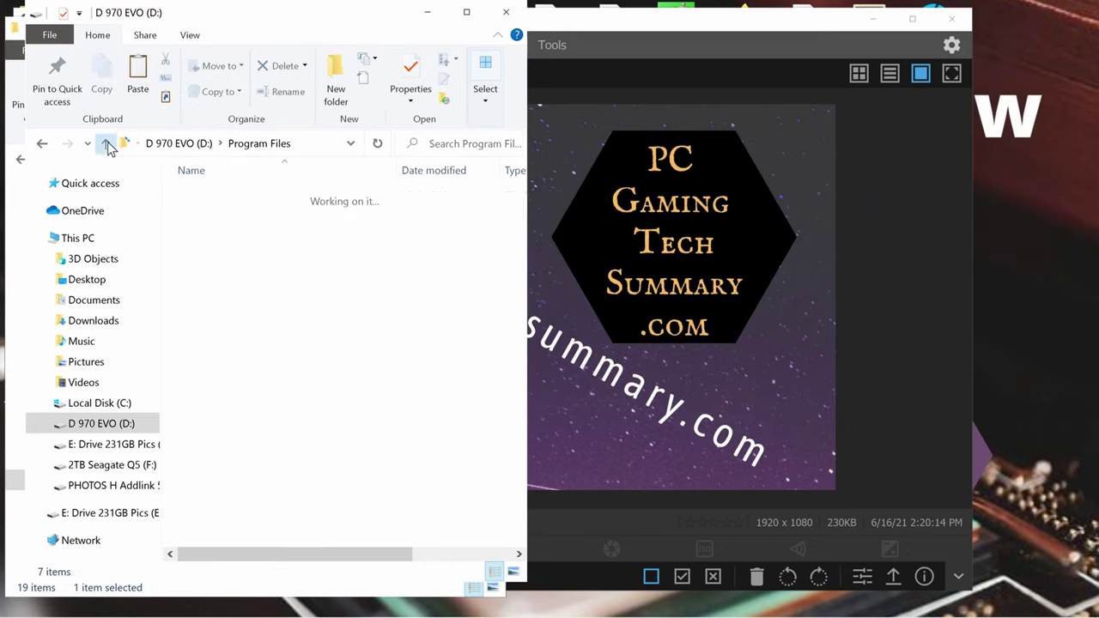
double_click(210, 378)
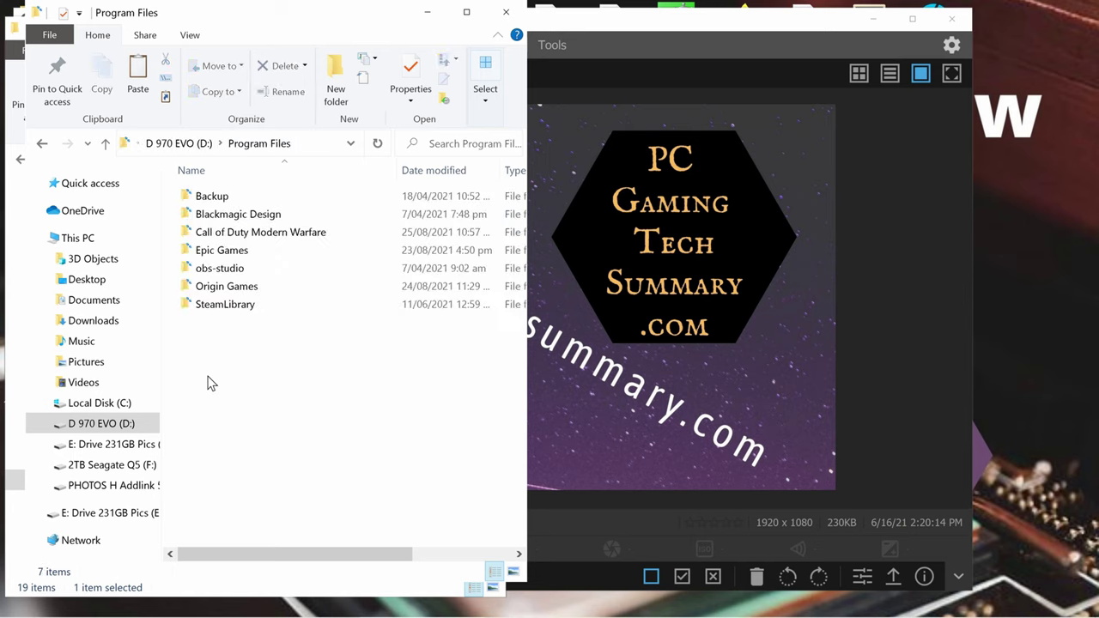
right_click(199, 333)
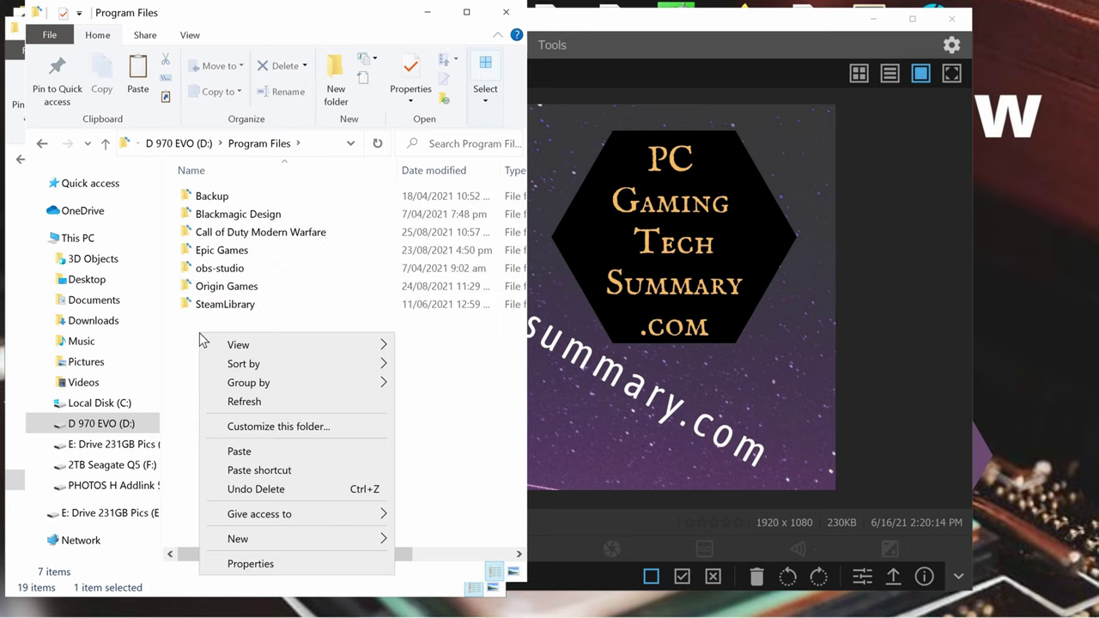
left_click(240, 452)
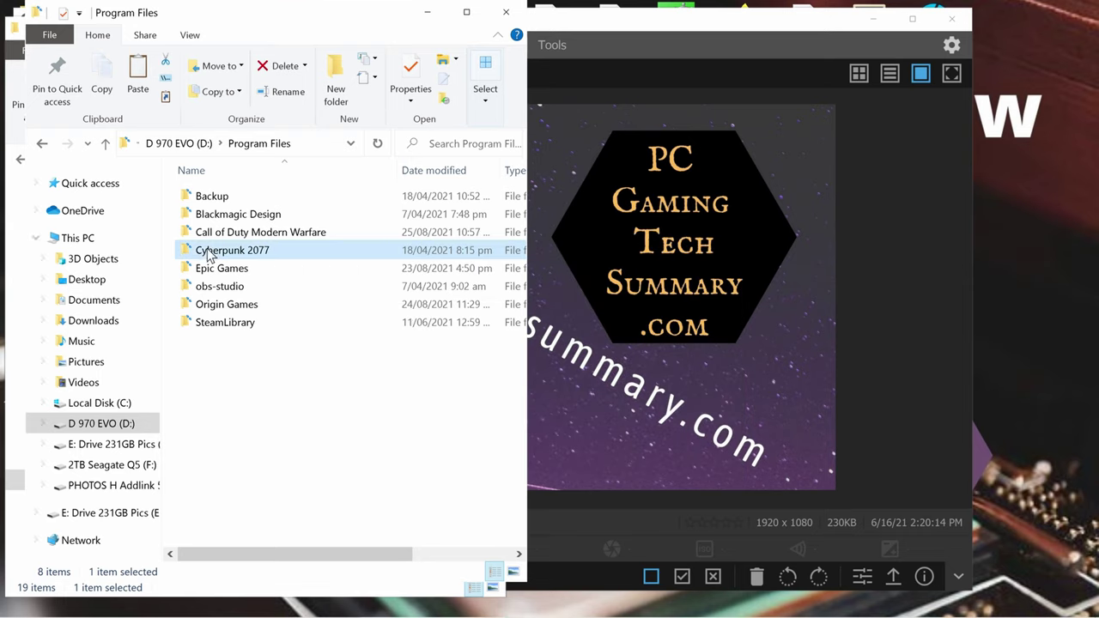
Move the original Cyberpunk 2077 folder from F:\Program Files to the root of the F: drive.
mouse_move(196, 257)
key("alt+Tab")
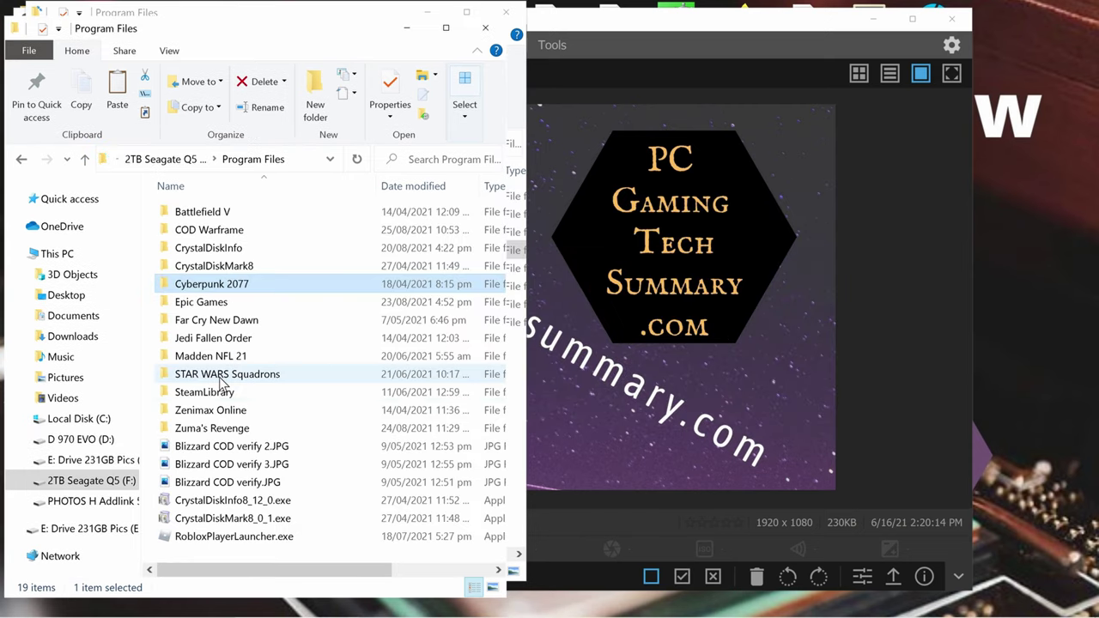
left_click(168, 287)
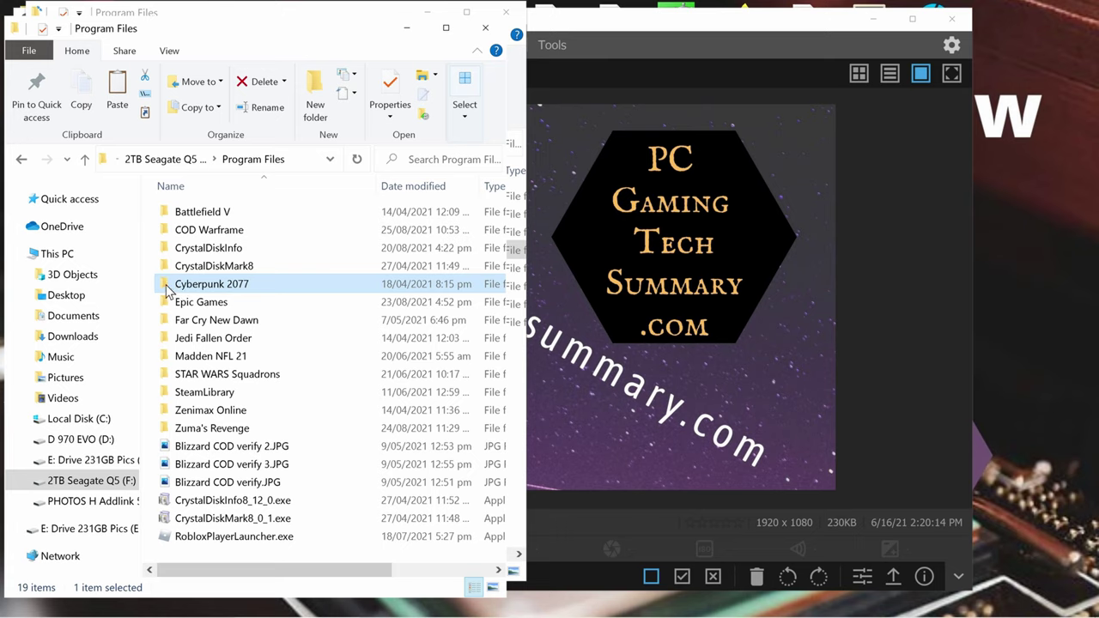
left_click(168, 288)
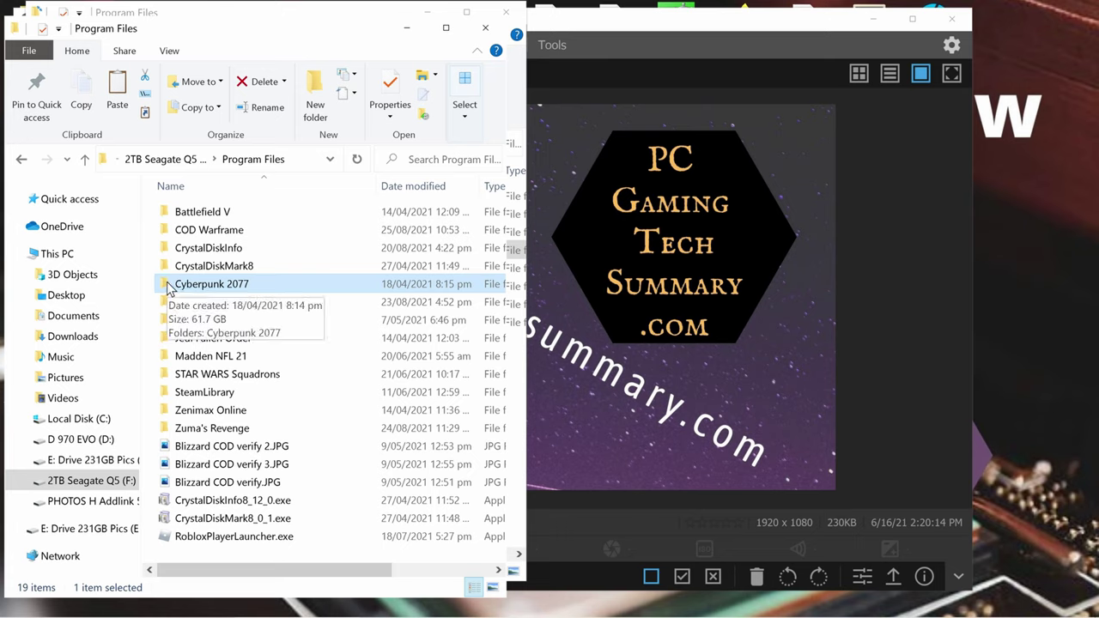
right_click(168, 287)
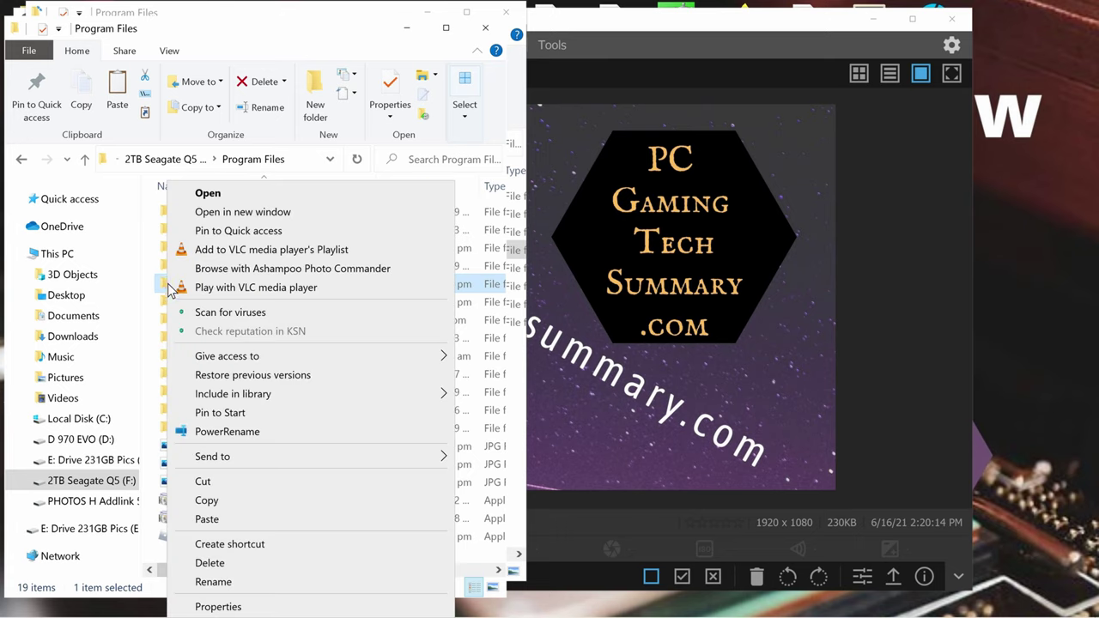
left_click(215, 483)
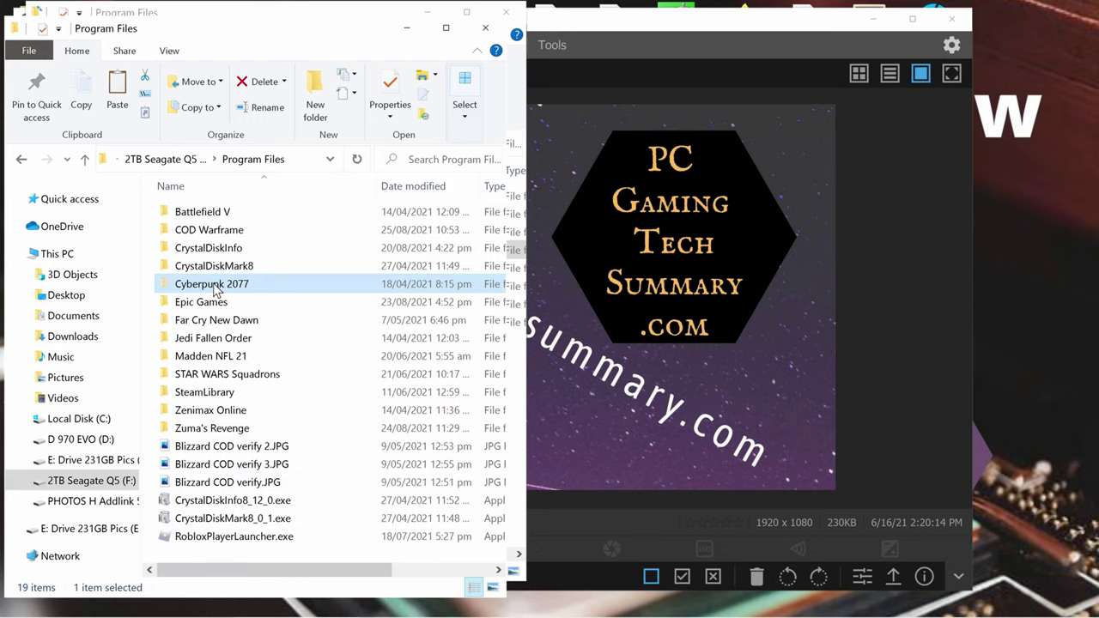
left_click(85, 160)
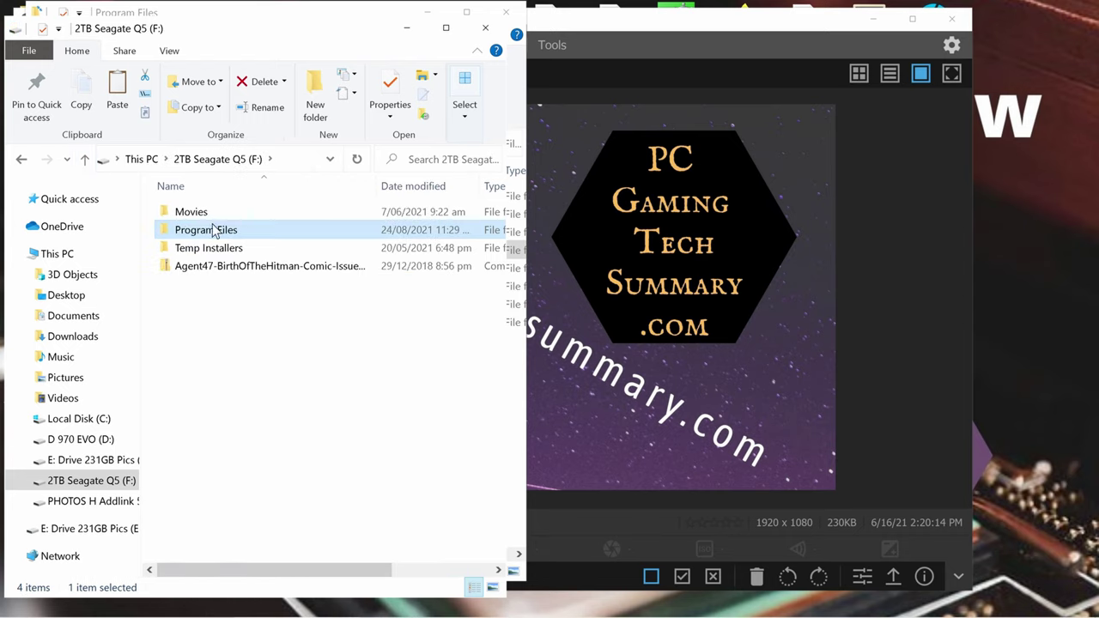
right_click(189, 302)
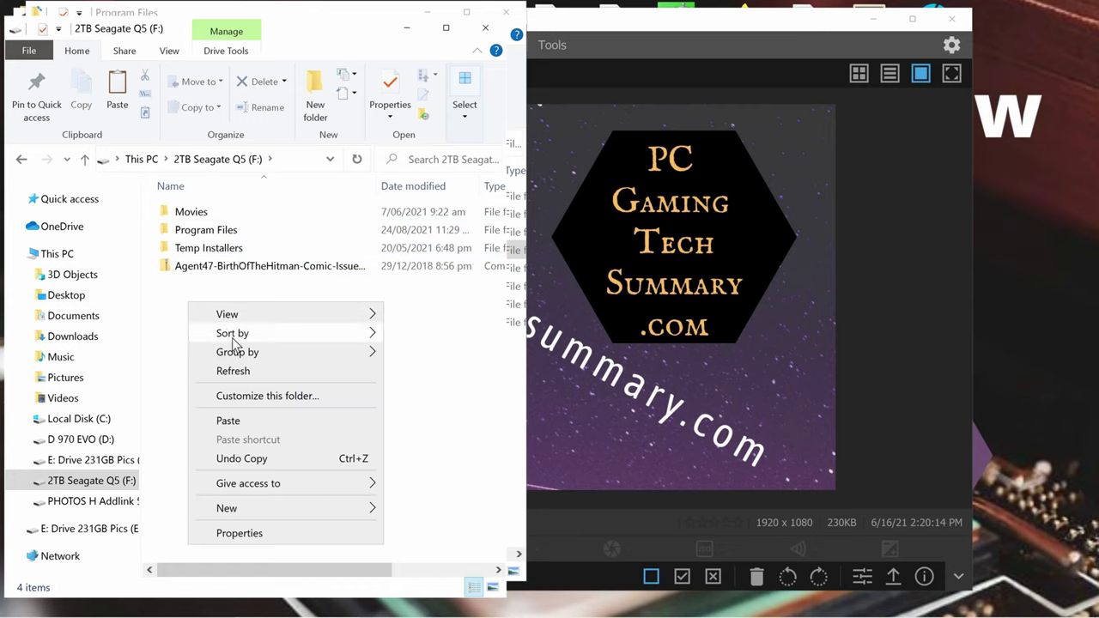
left_click(230, 420)
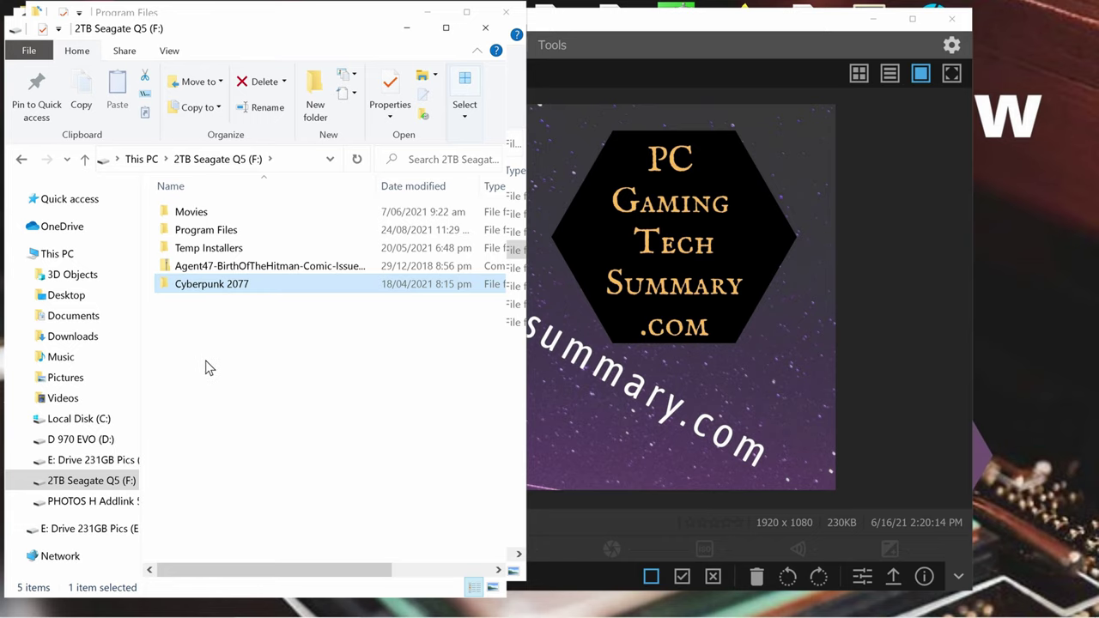
mouse_move(4, 612)
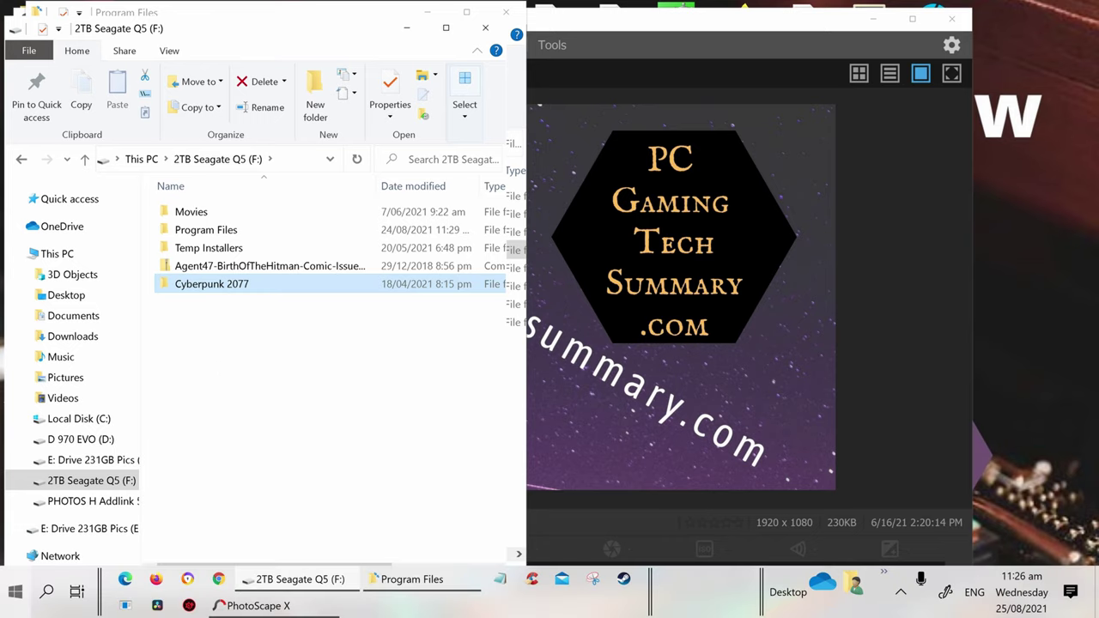
Launch GOG GALAXY from the installed GOG.com programs.
left_click(5, 610)
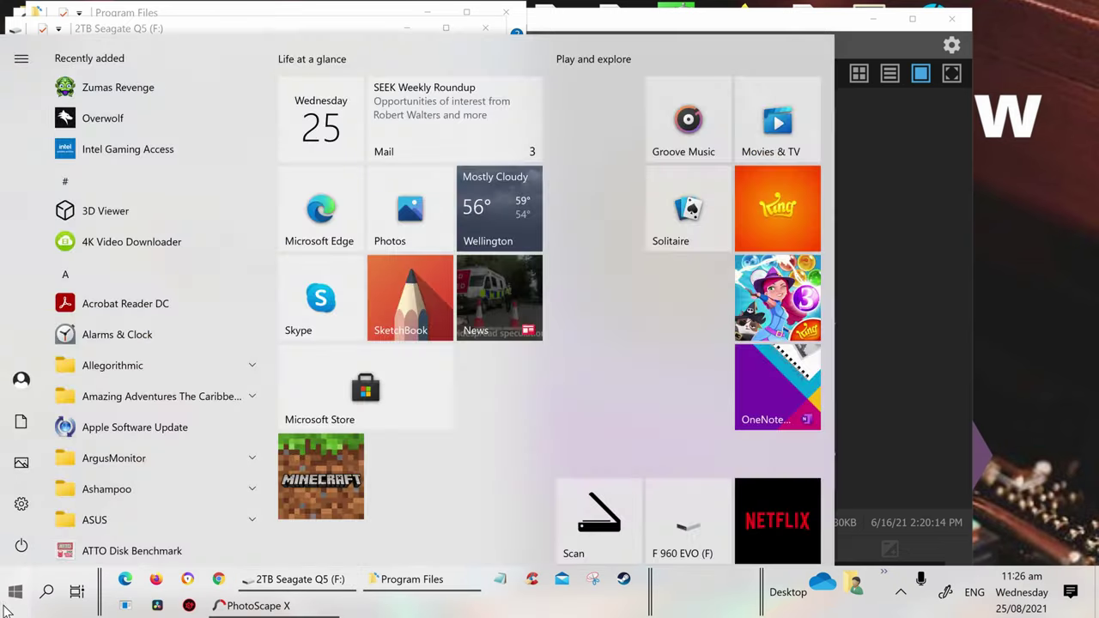
scroll(153, 369, "down", 10)
scroll(155, 367, "down", 10)
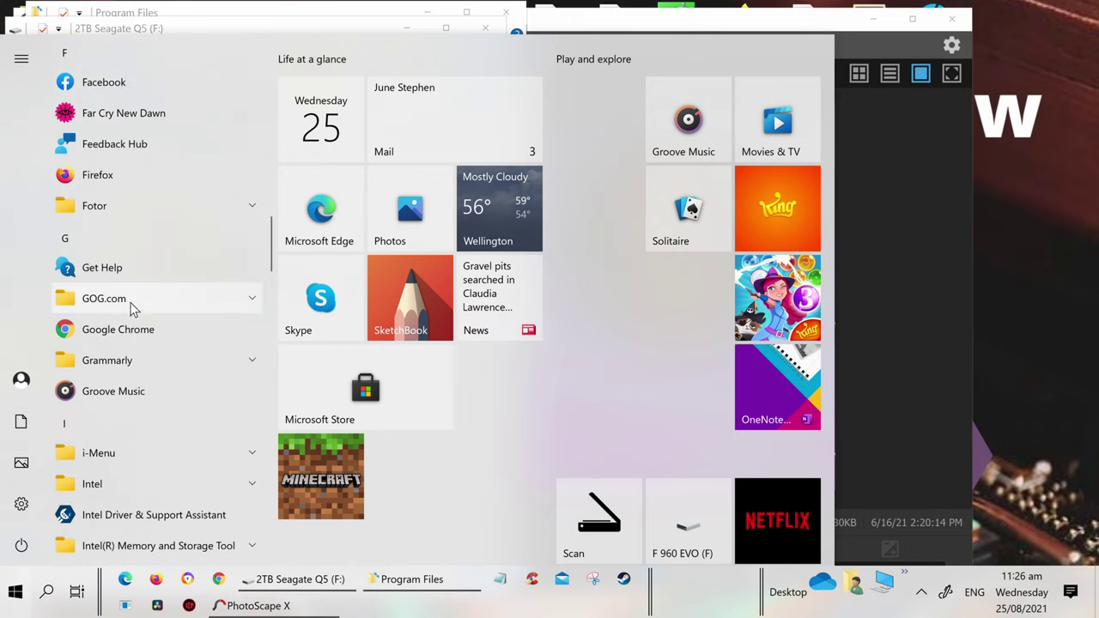
left_click(239, 307)
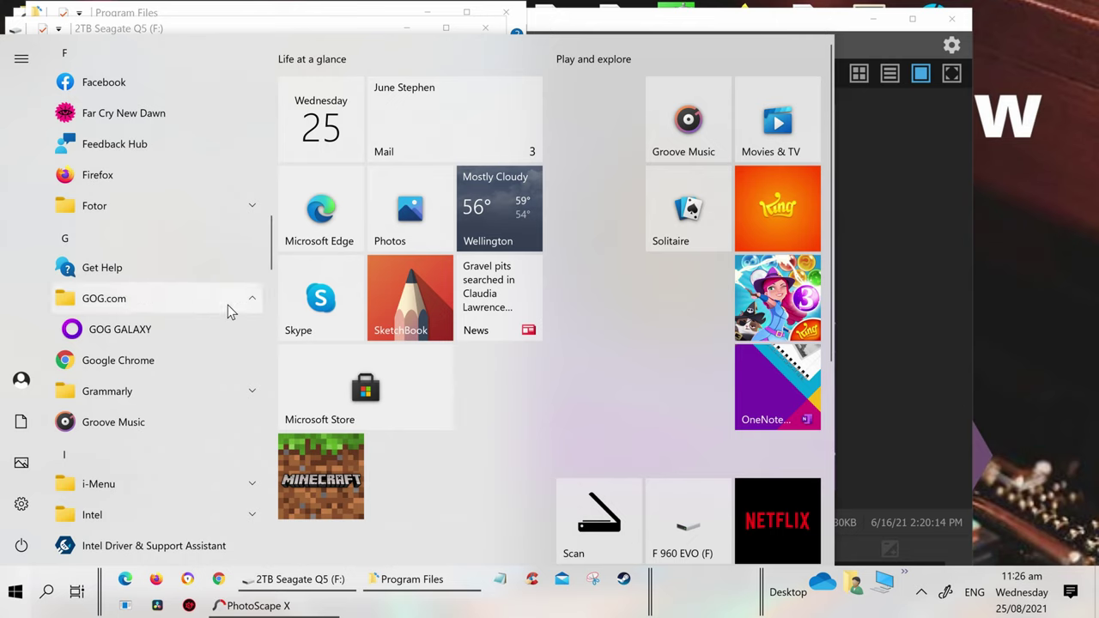
left_click(199, 333)
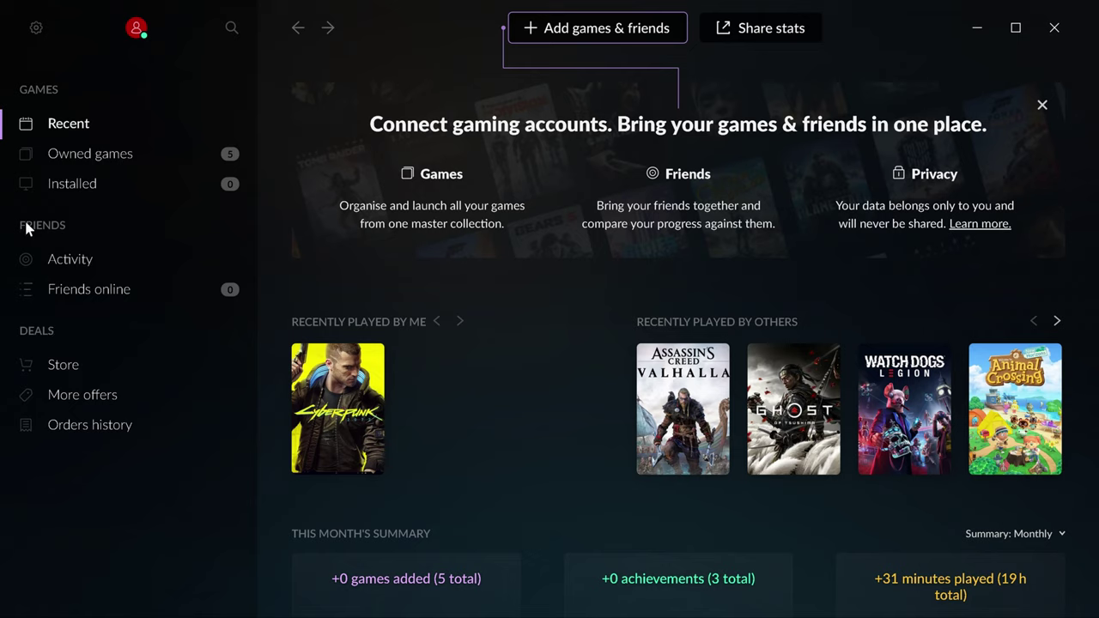
Scan D:\Program Files for GOG games and import the relocated Cyberpunk 2077 installation.
left_click(37, 30)
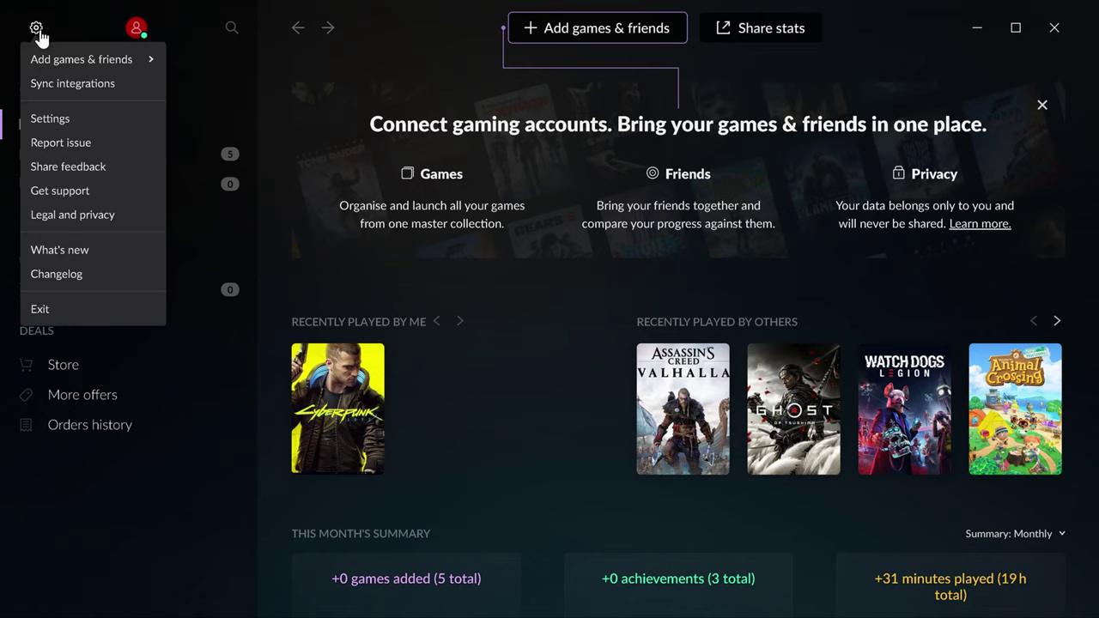
mouse_move(48, 68)
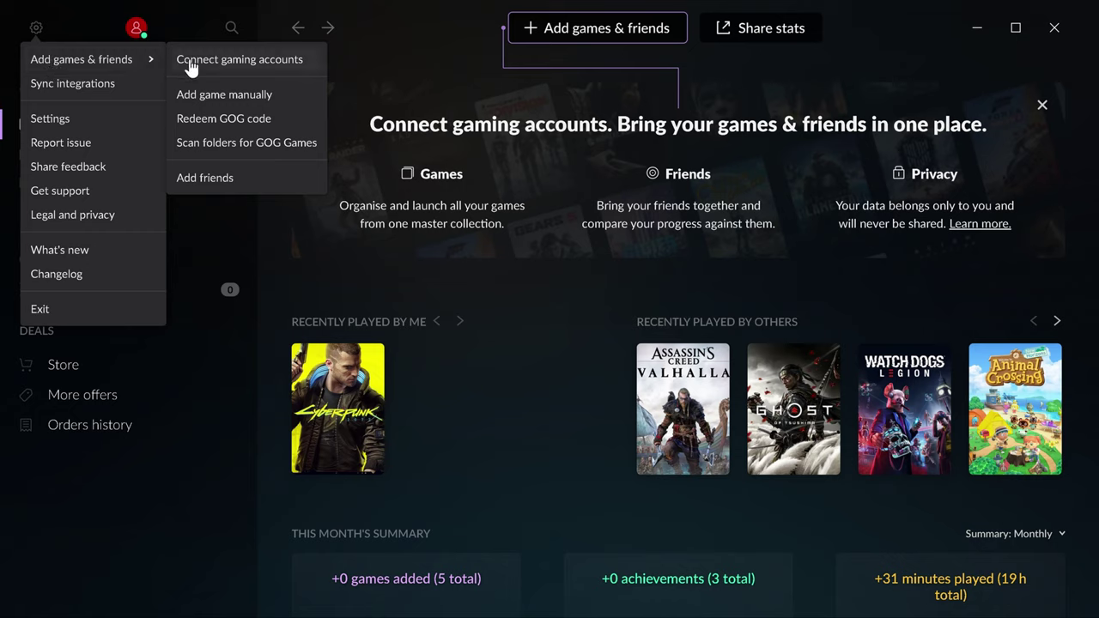
left_click(238, 151)
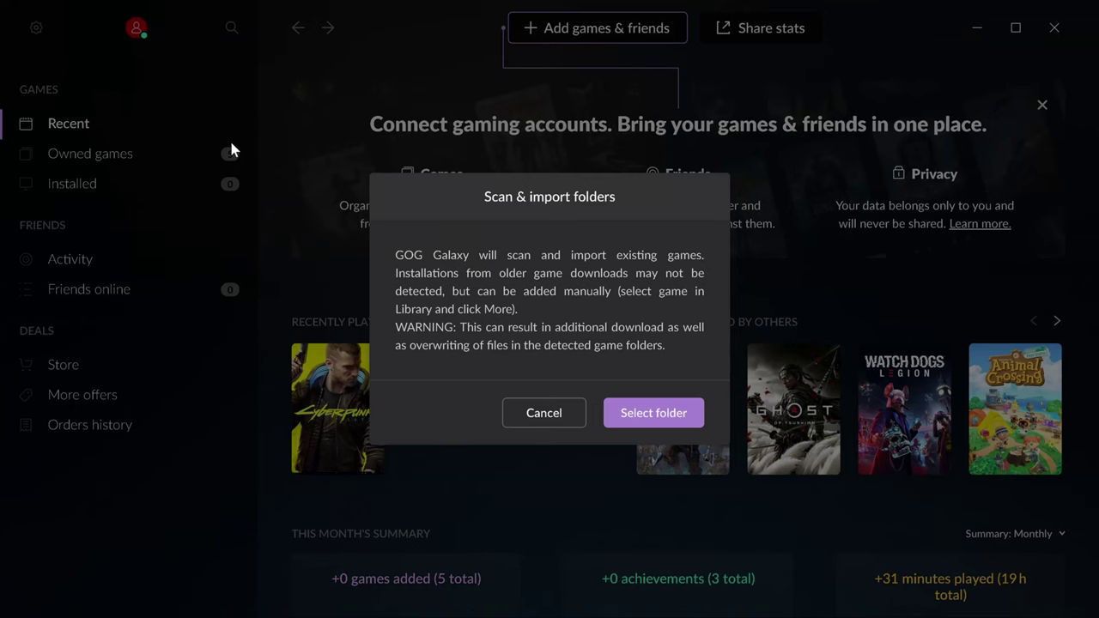
left_click(653, 413)
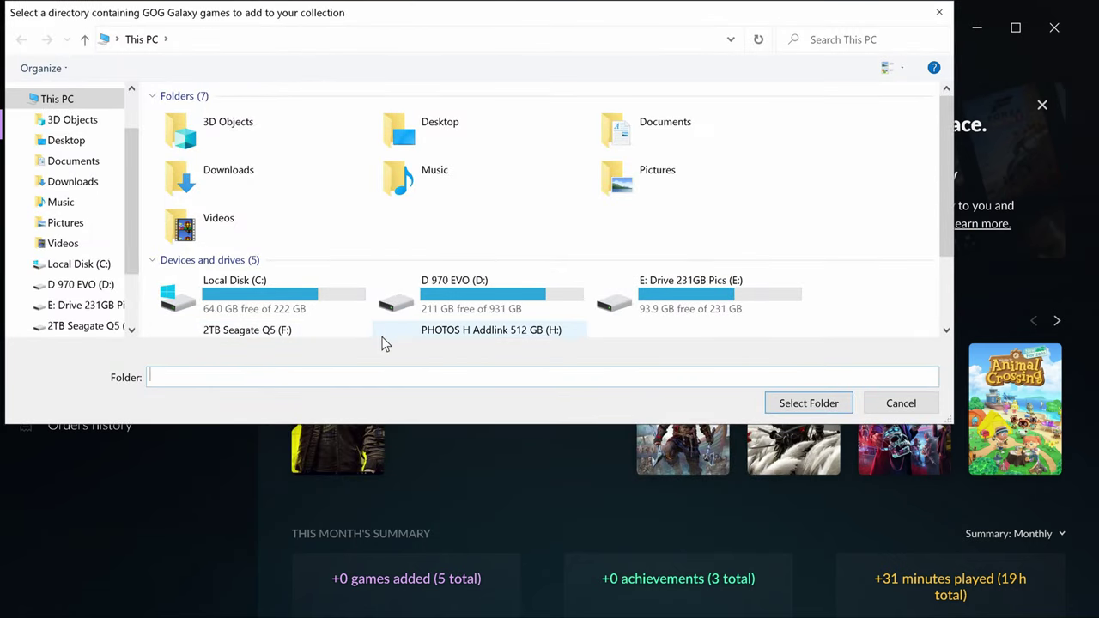
double_click(468, 297)
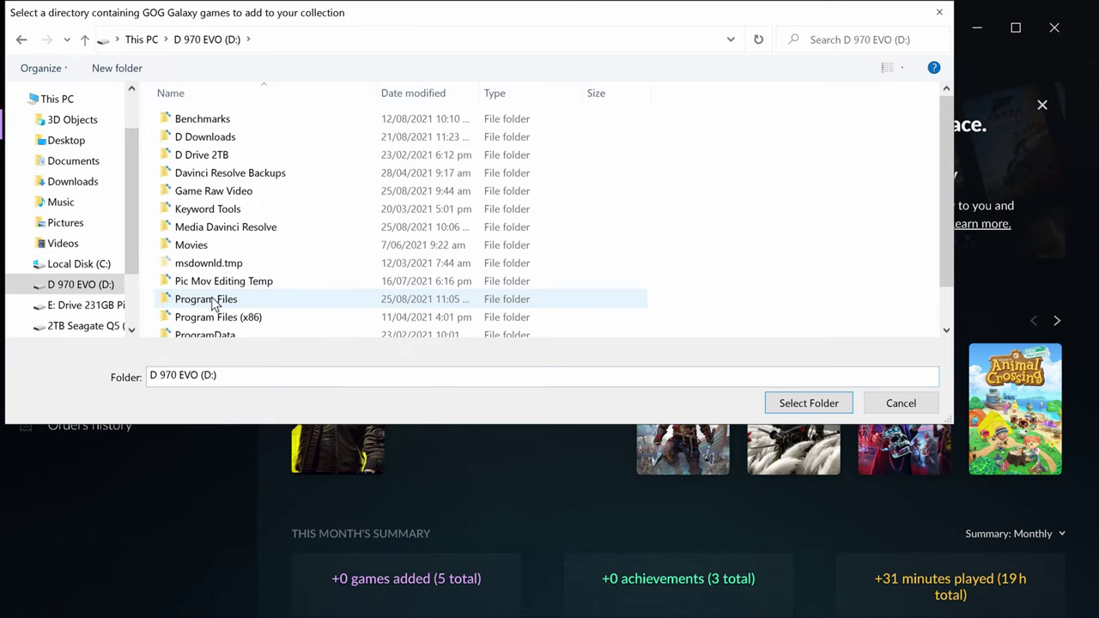
double_click(200, 300)
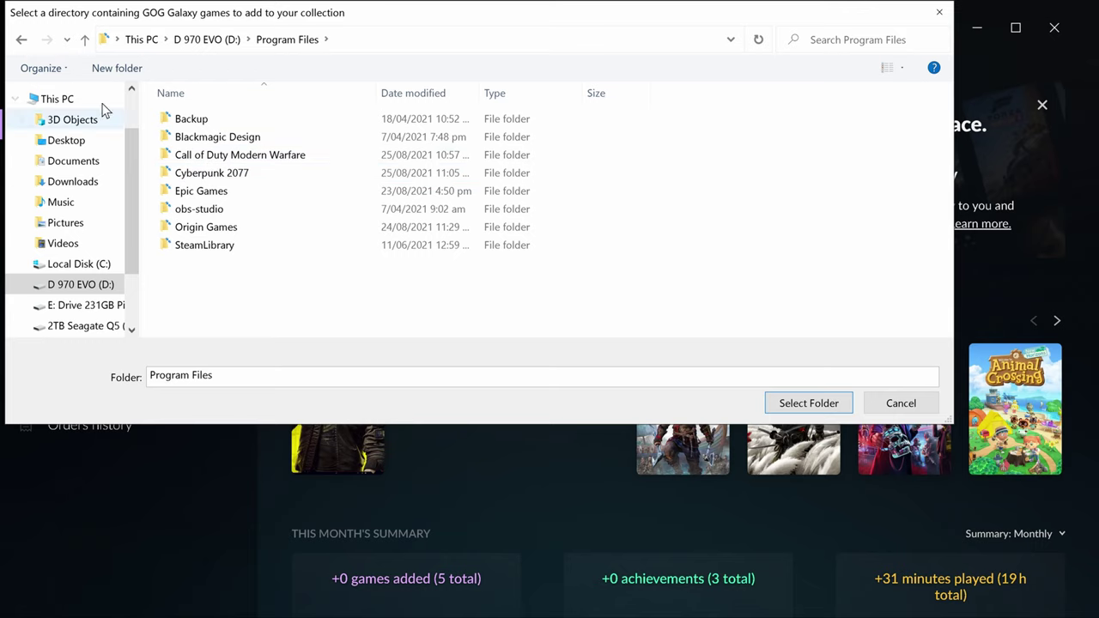
left_click(84, 41)
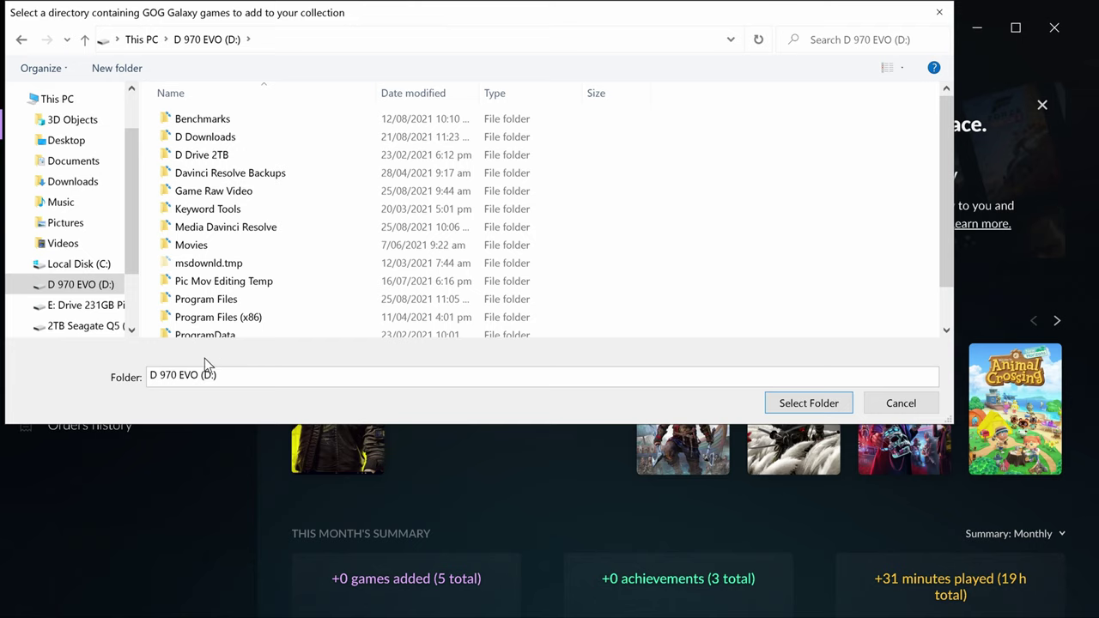
left_click(204, 305)
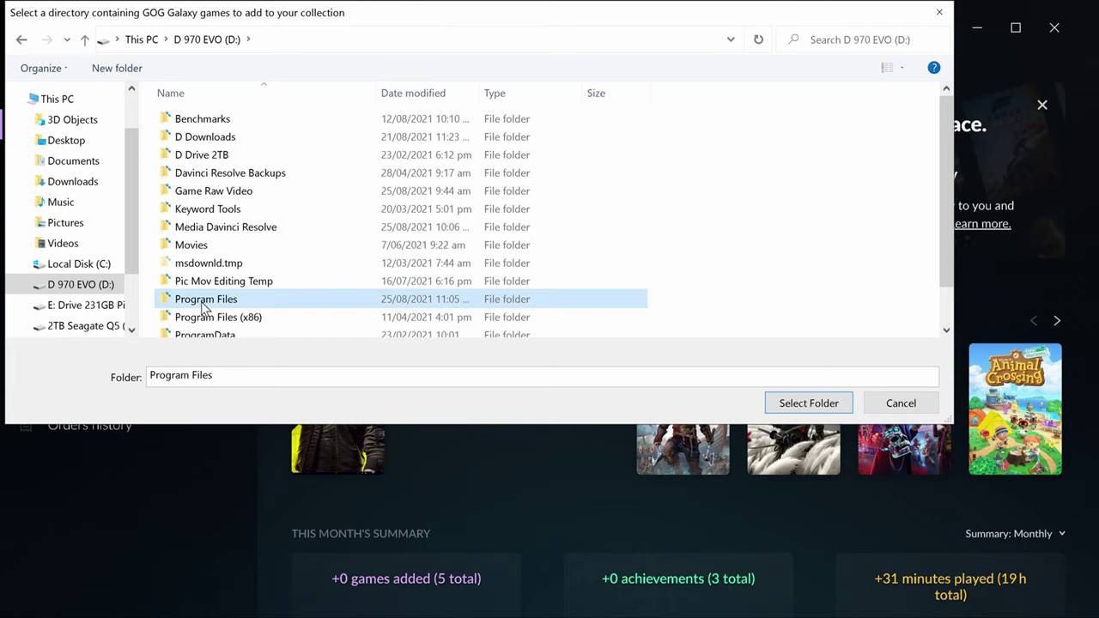
left_click(828, 401)
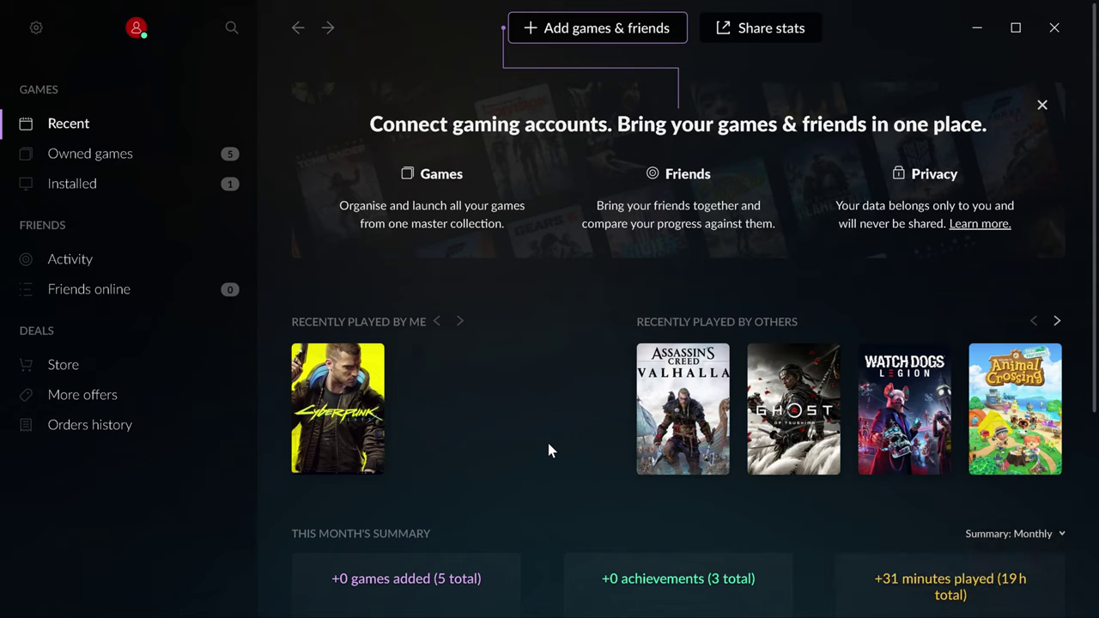
Launch Cyberpunk 2077 from GOG GALAXY to test the relocated copy, and quit the game.
left_click(353, 412)
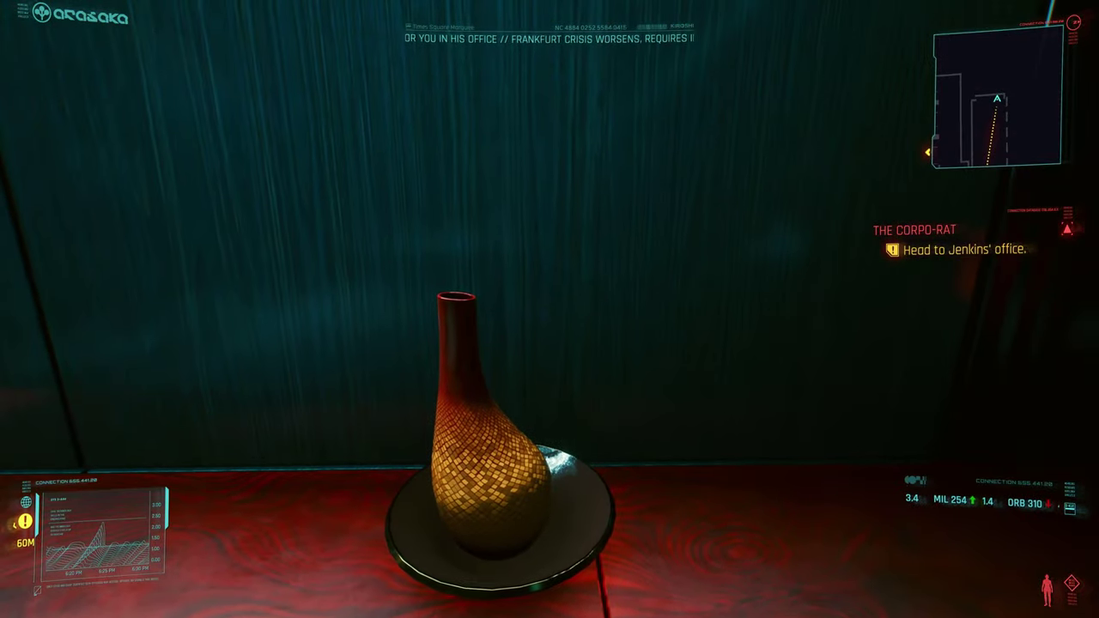
key("Escape")
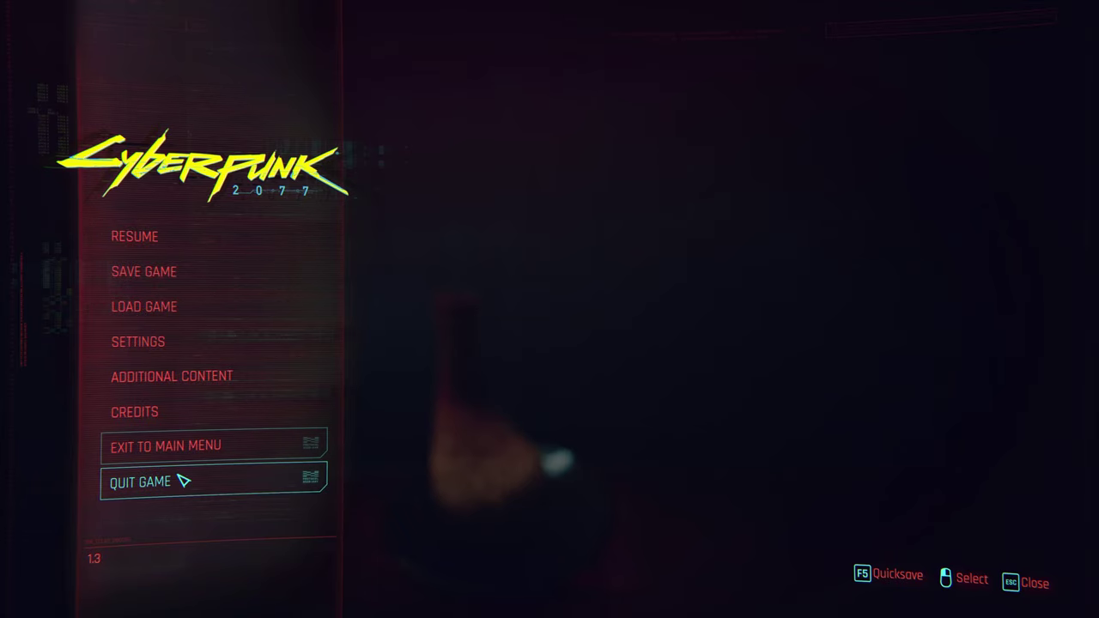
left_click(183, 488)
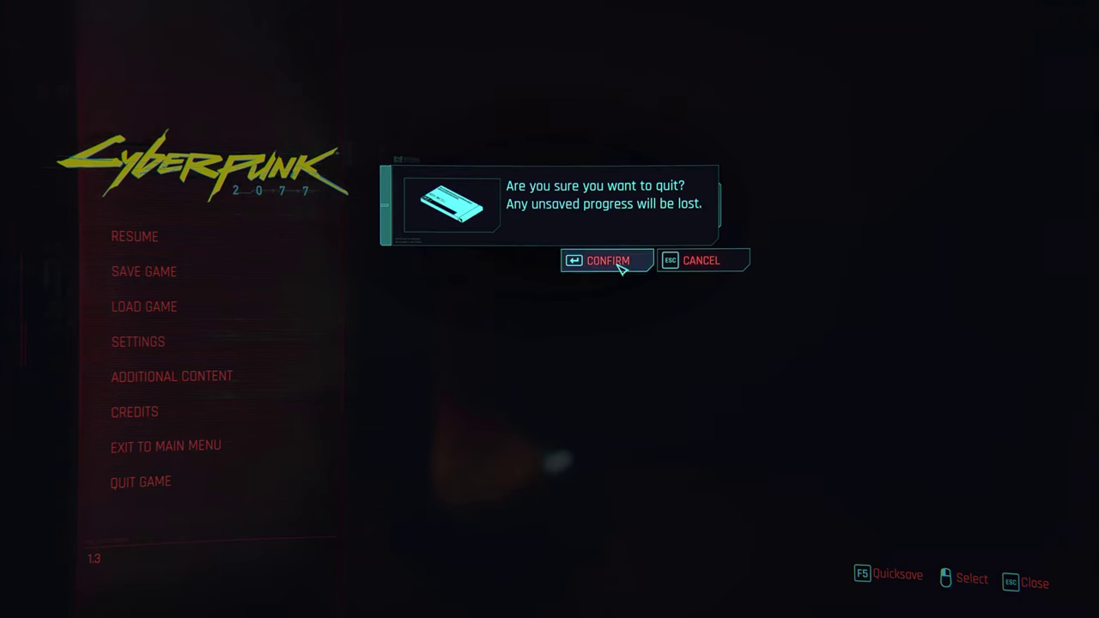
left_click(615, 268)
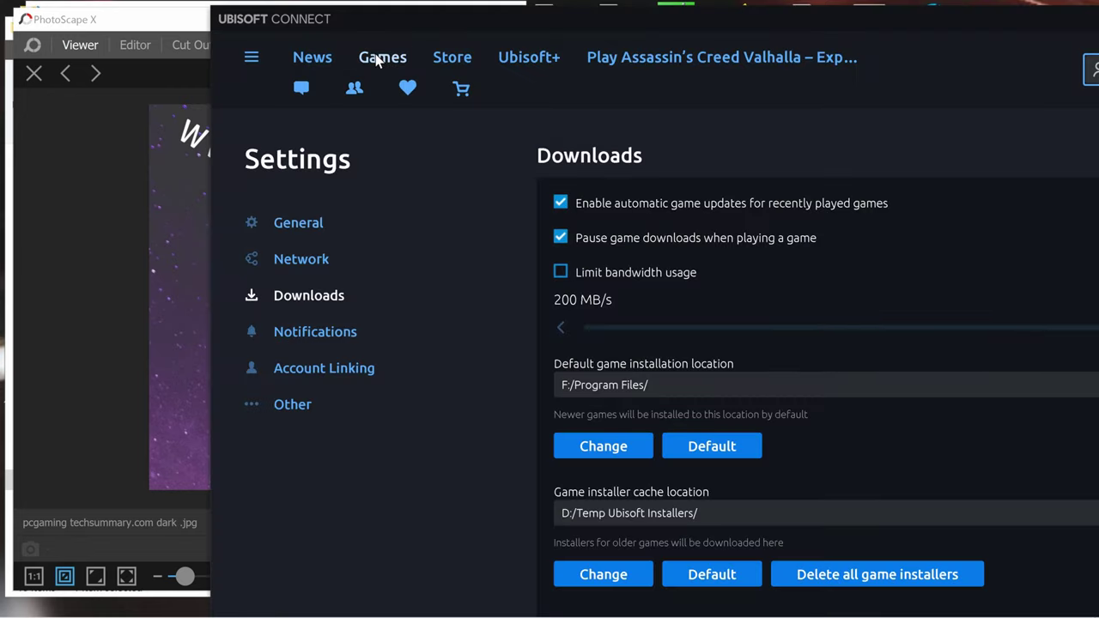
Switch to Ubisoft Connect and open the properties of Far Cry New Dawn to check its install location.
left_click(378, 61)
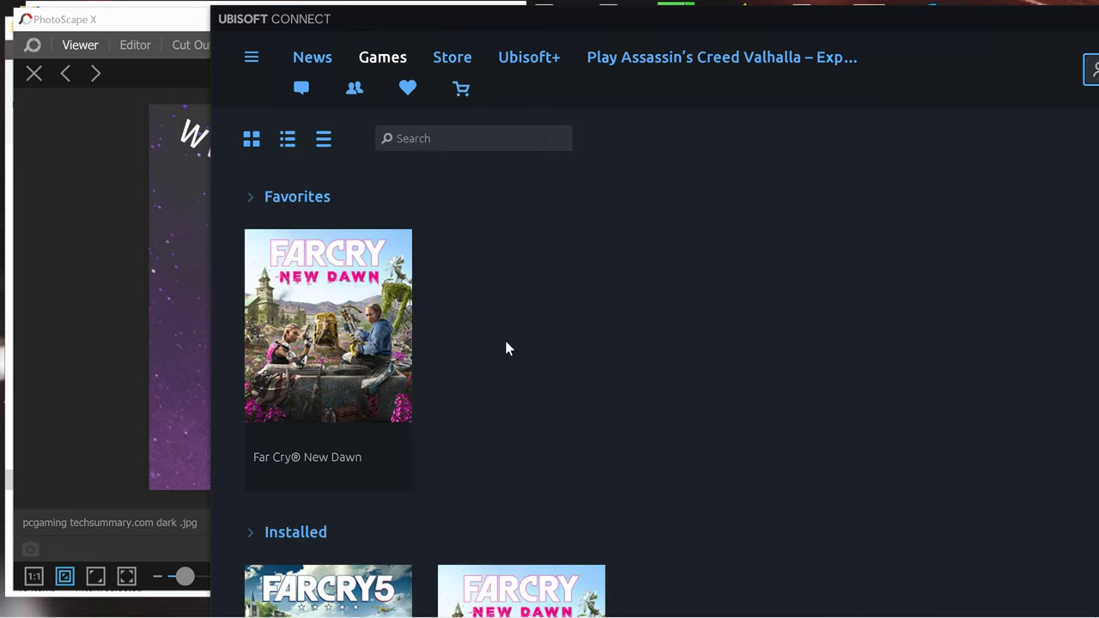
right_click(313, 322)
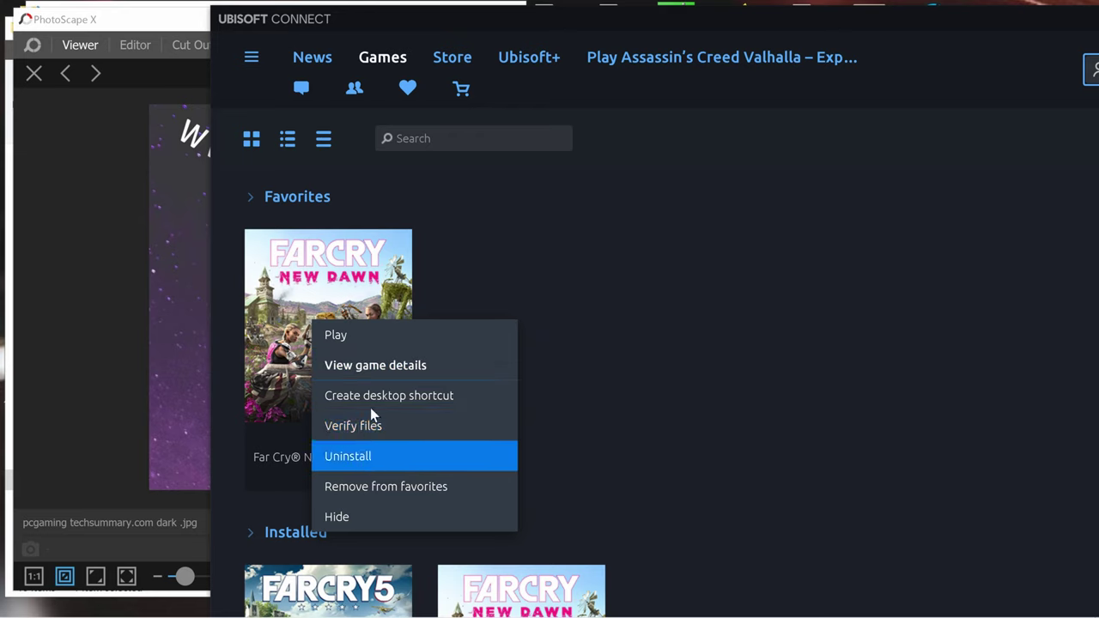
left_click(370, 366)
scroll(335, 473, "down", 2)
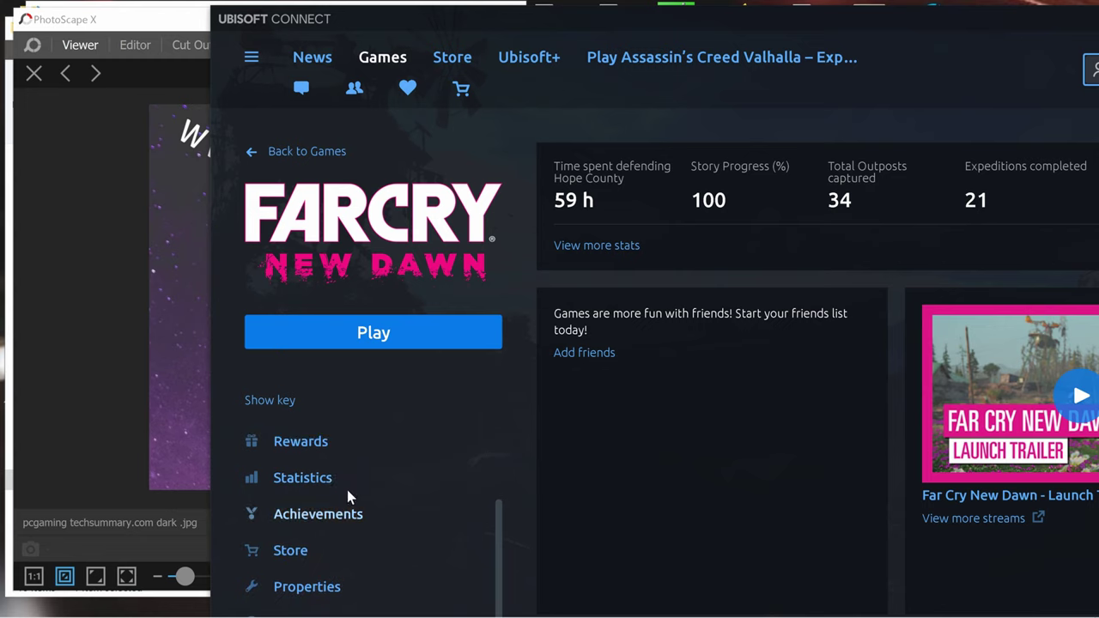
left_click(314, 589)
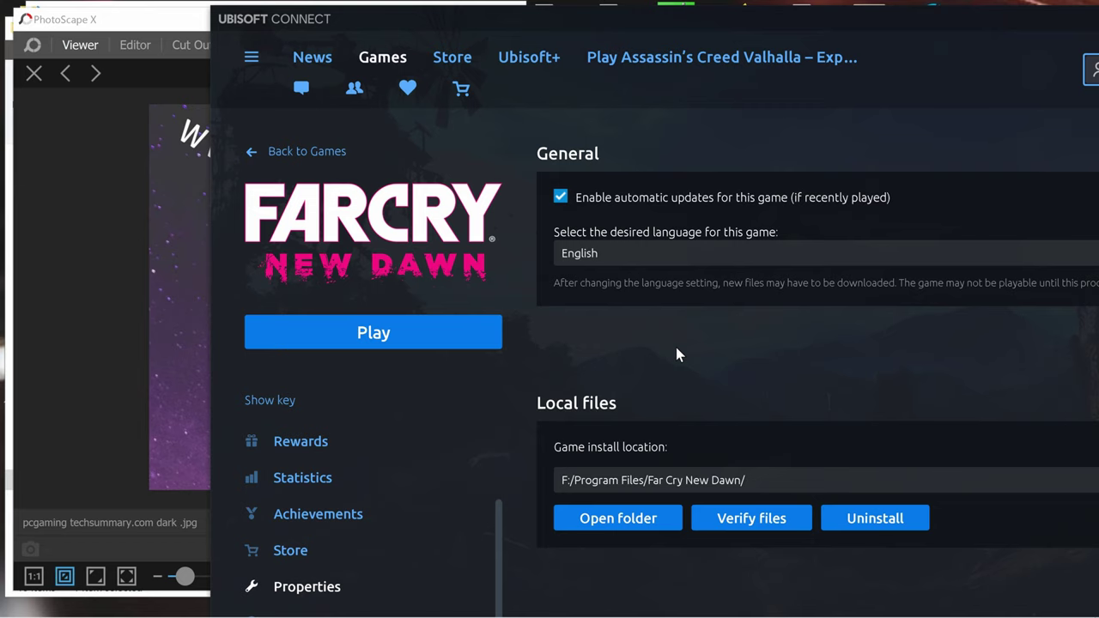
Copy the Far Cry New Dawn folder from F:\Program Files into D:\Program Files.
key("alt+Tab")
key("Tab")
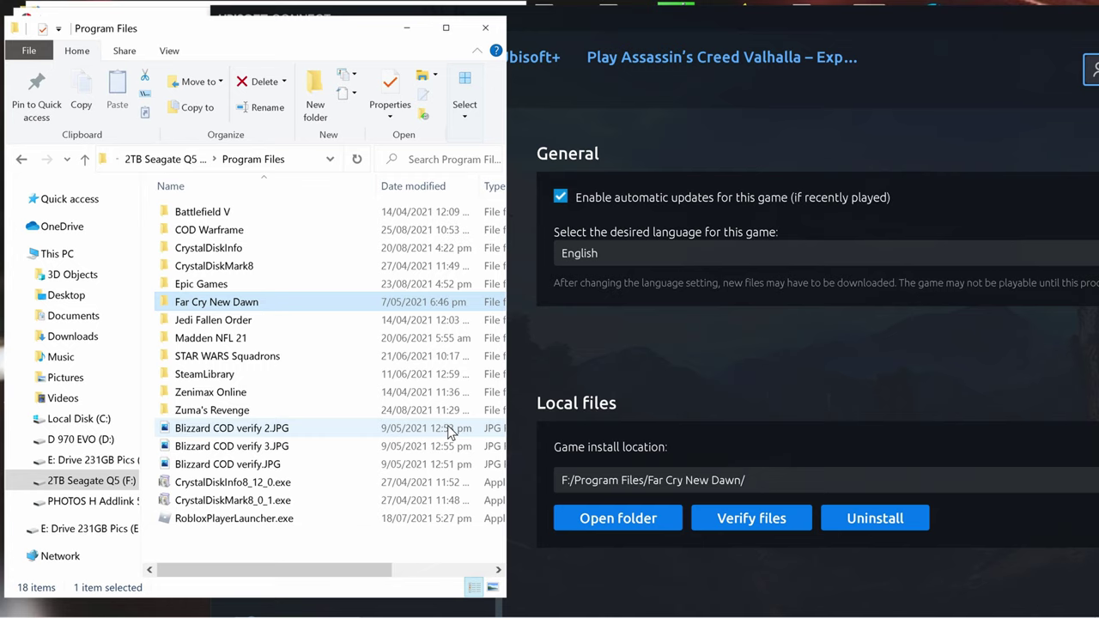
right_click(166, 301)
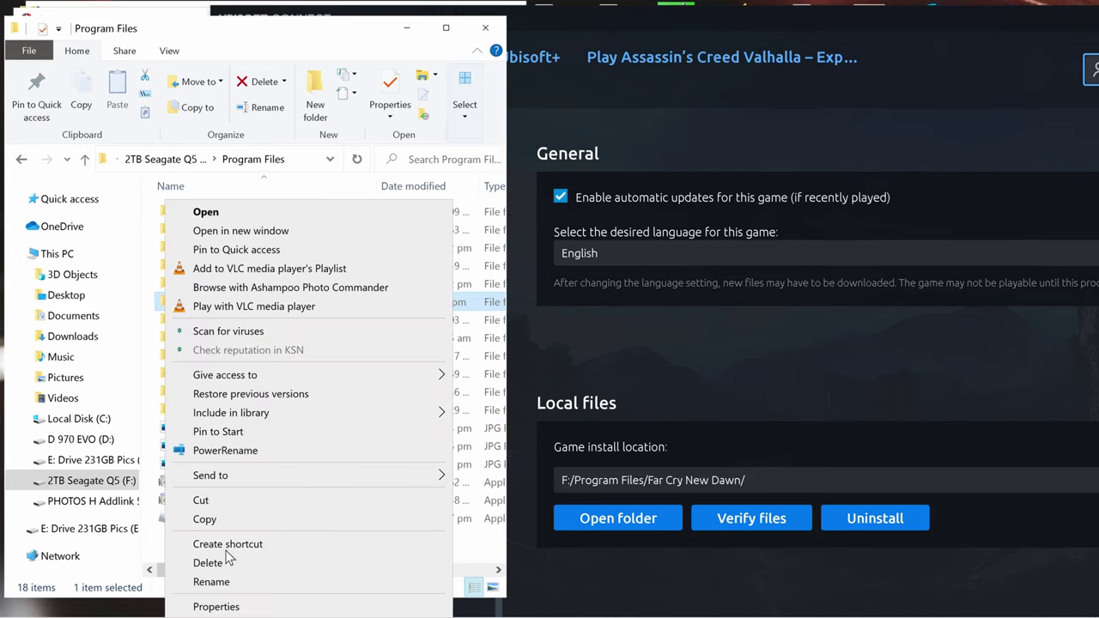
left_click(205, 519)
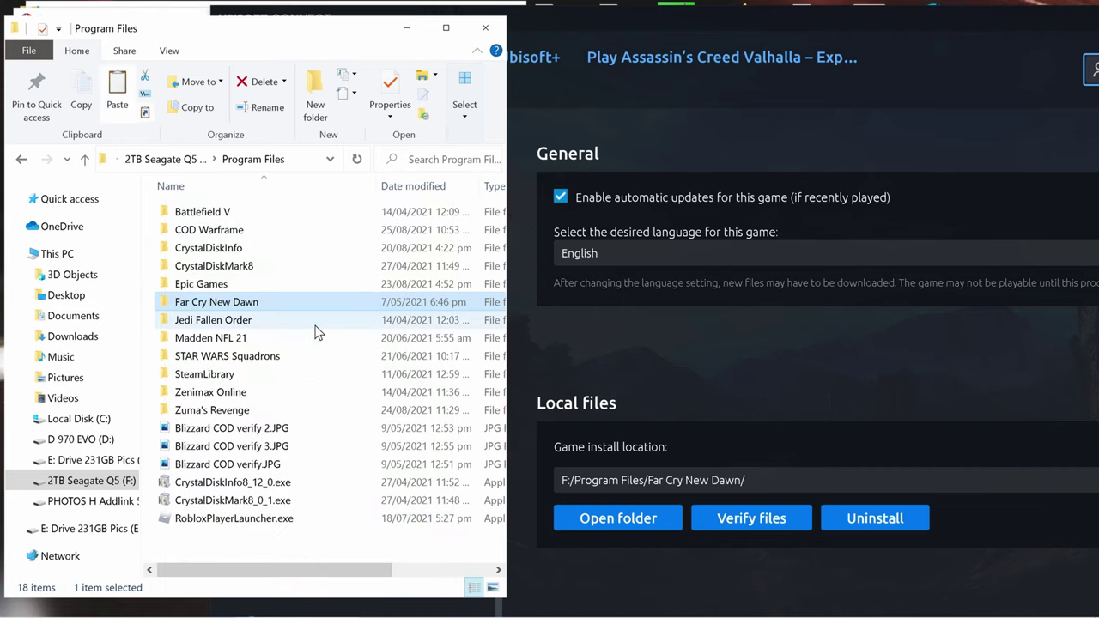
key("alt+Tab")
key("alt+Tab")
key("alt+Tab")
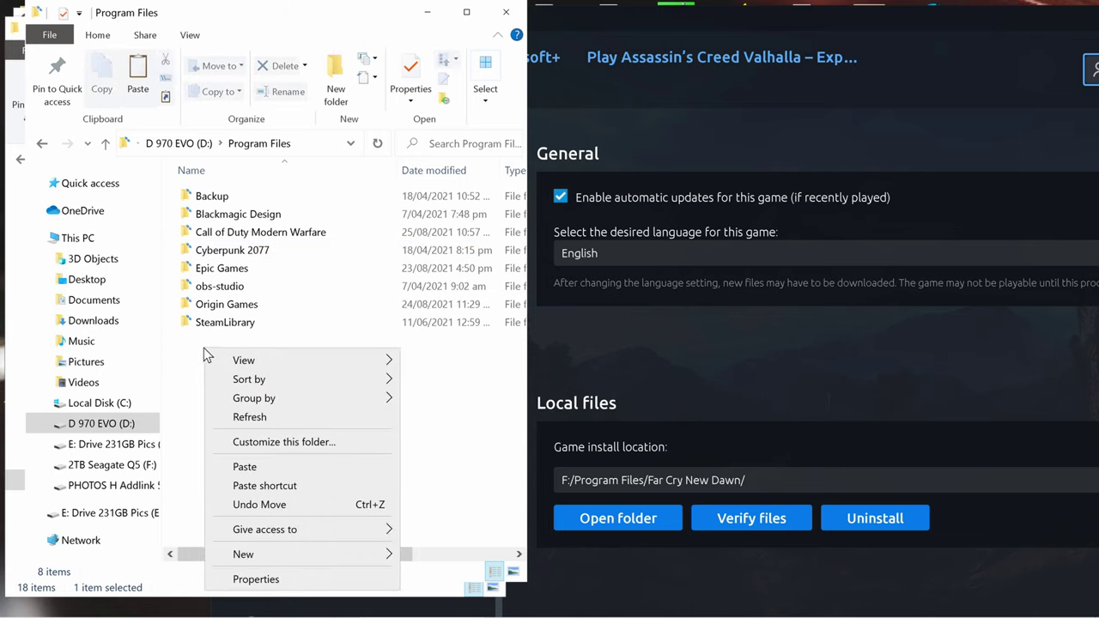
left_click(253, 468)
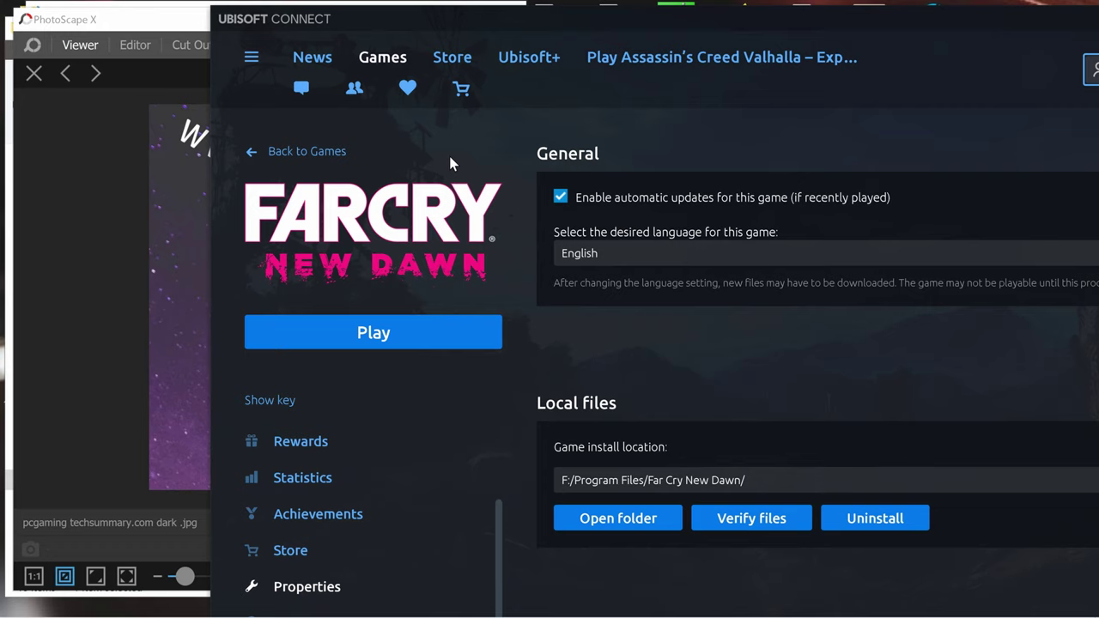
Move the original Far Cry New Dawn folder from F:\Program Files to the root of the F: drive.
key("alt+Tab")
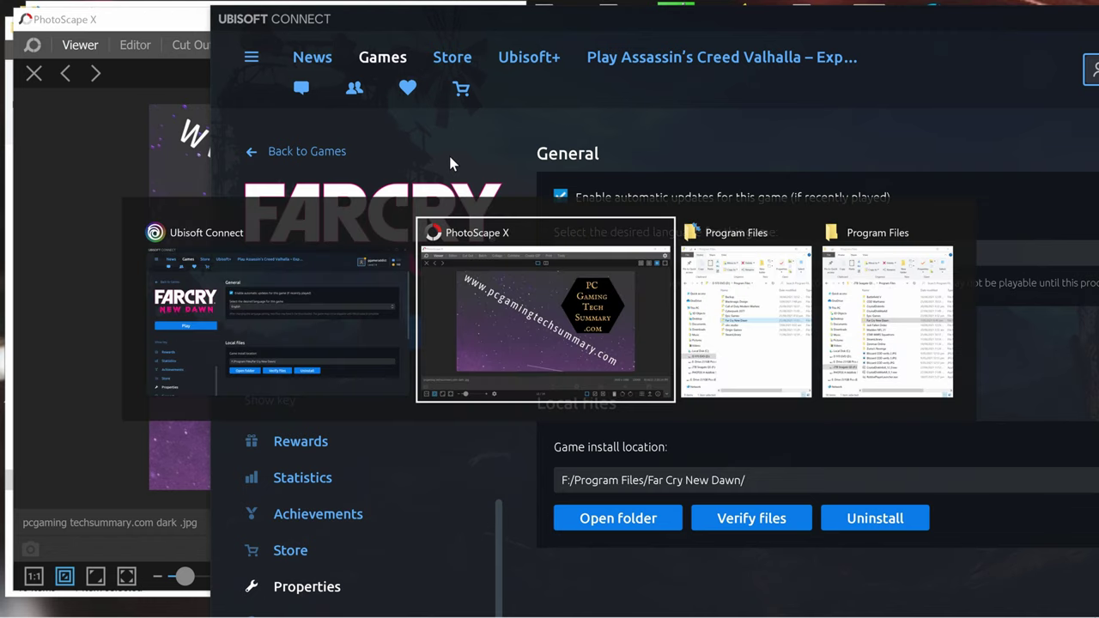
key("alt+Tab")
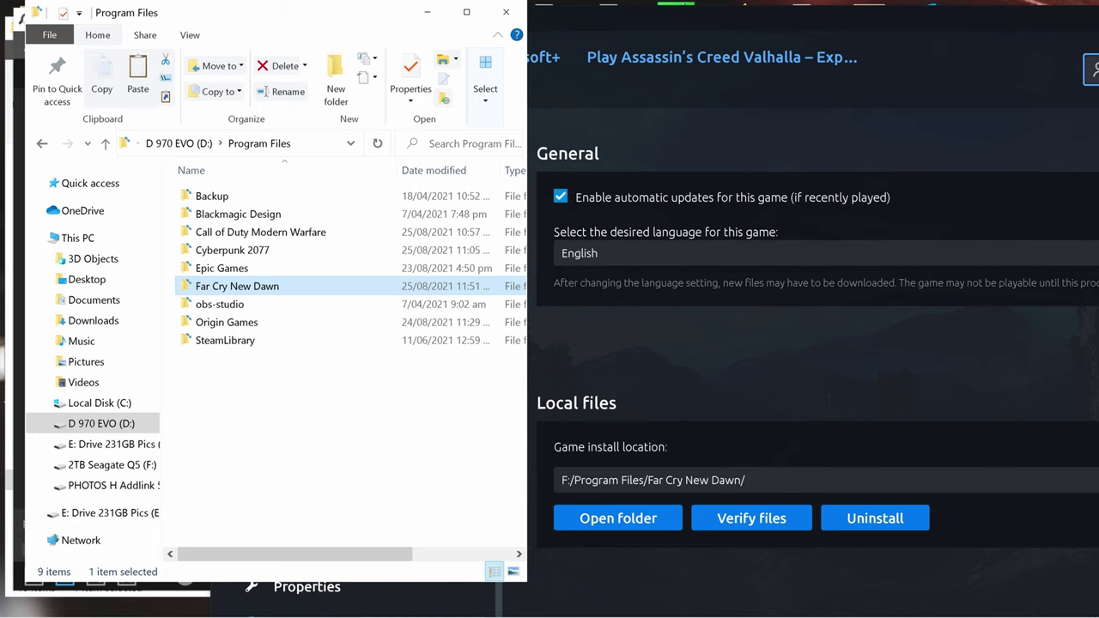
key("alt+Tab")
key("alt+Tab")
key("alt+Tab")
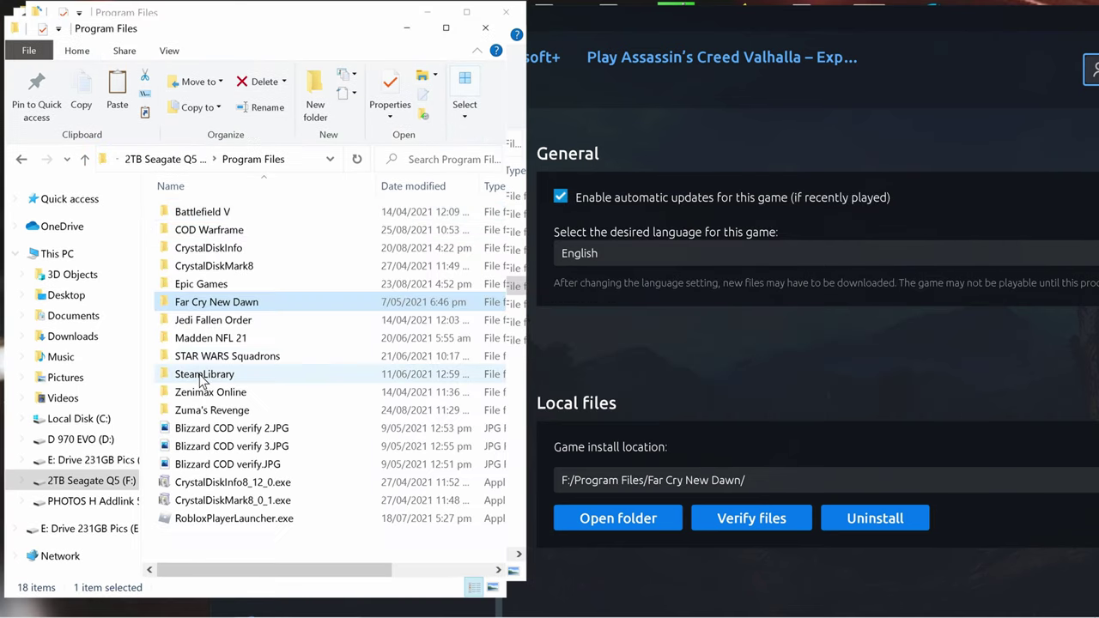
right_click(165, 308)
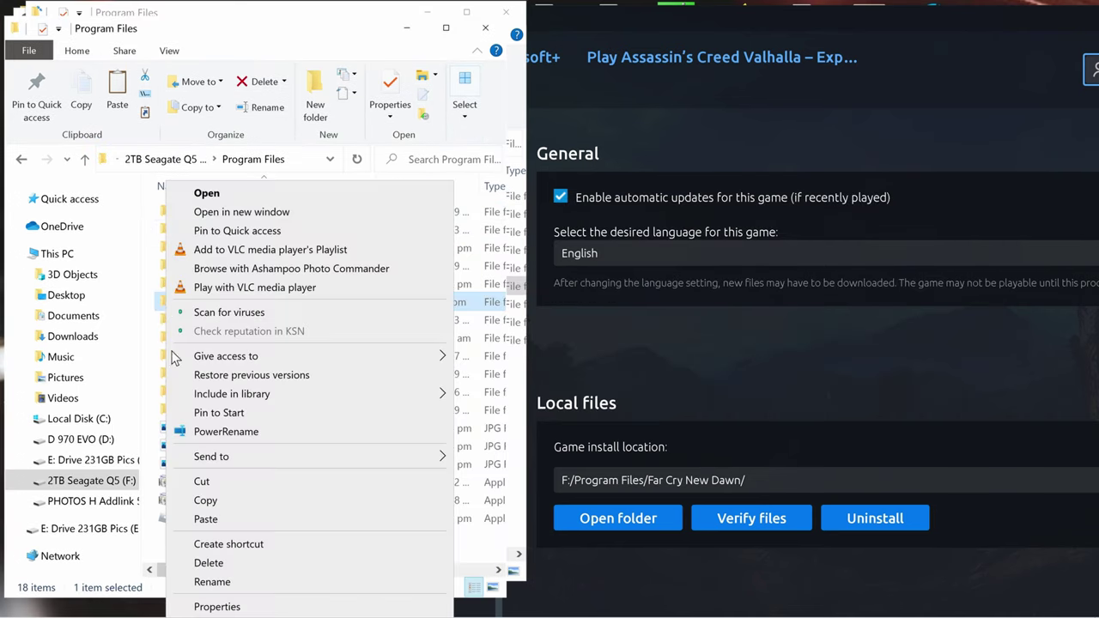
left_click(205, 482)
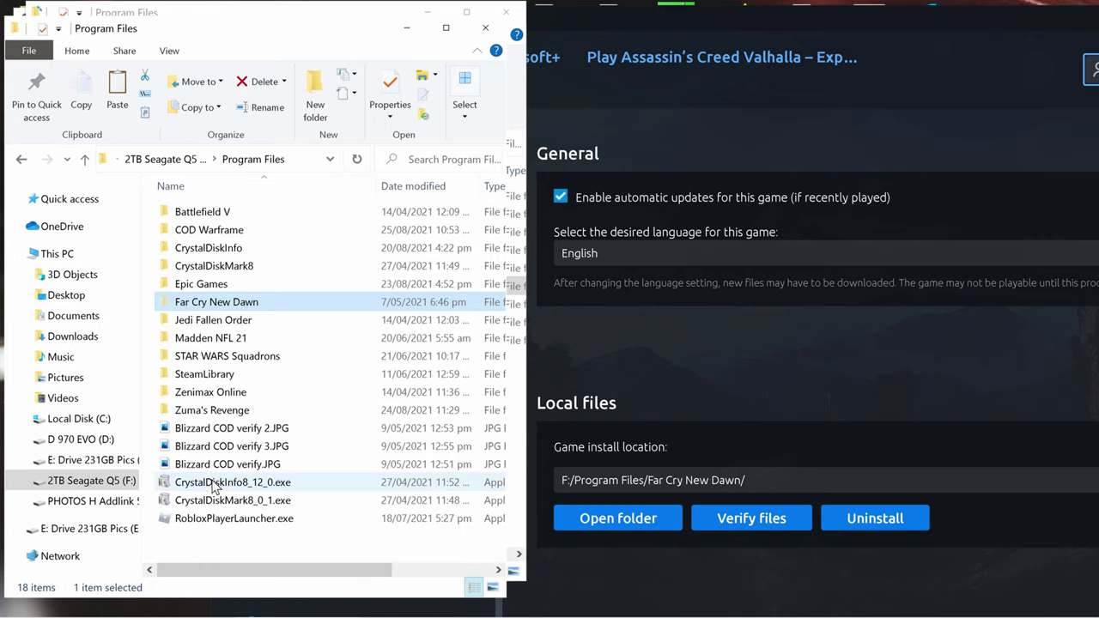
left_click(86, 162)
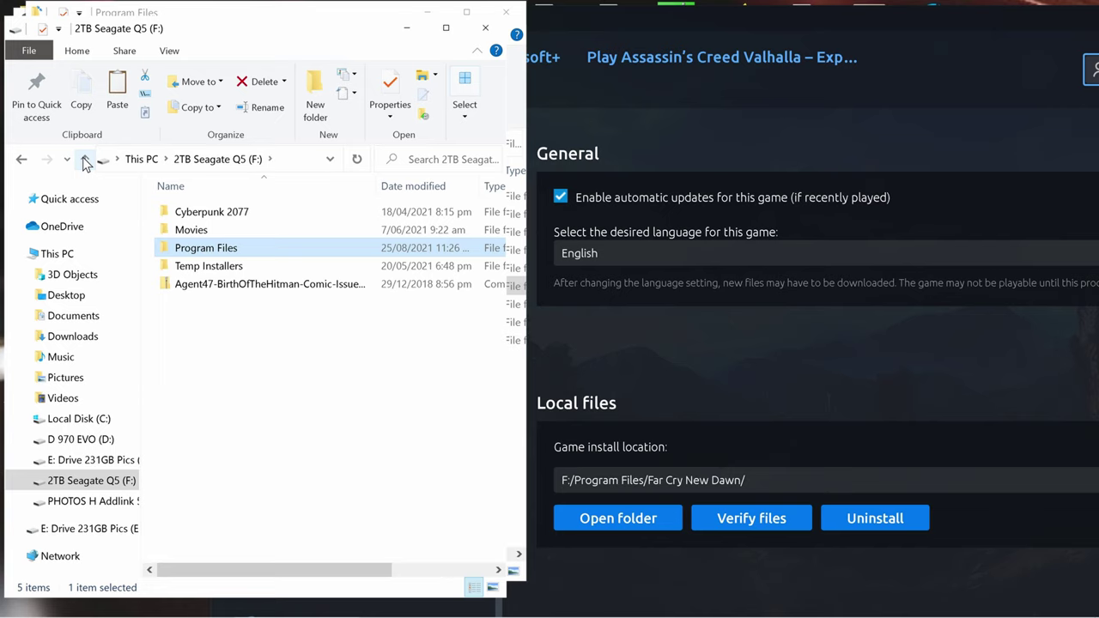
right_click(179, 306)
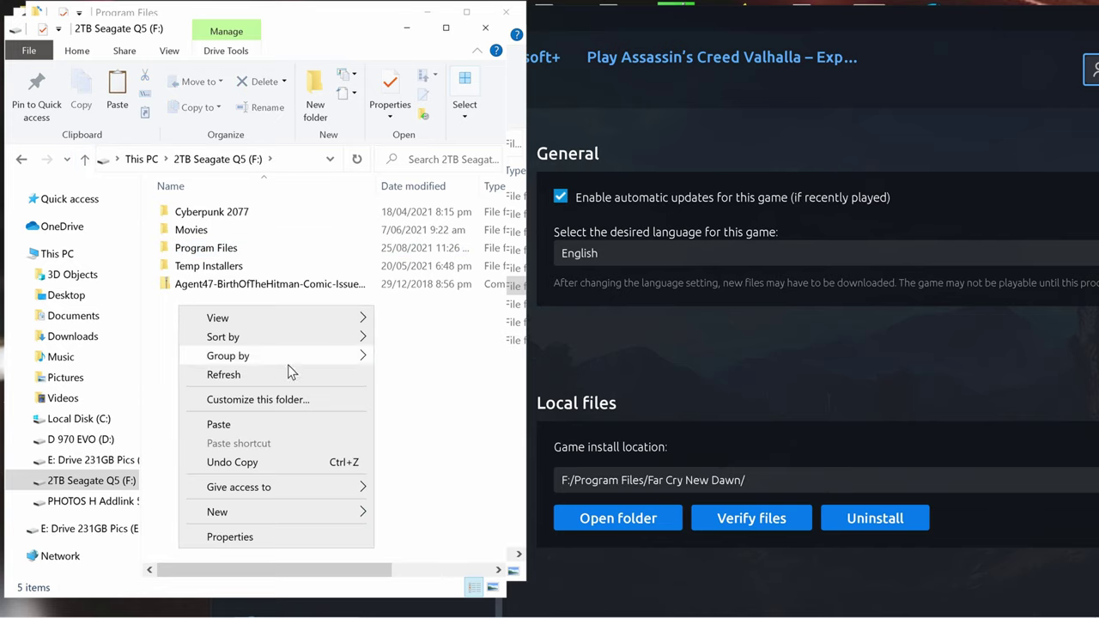
left_click(226, 426)
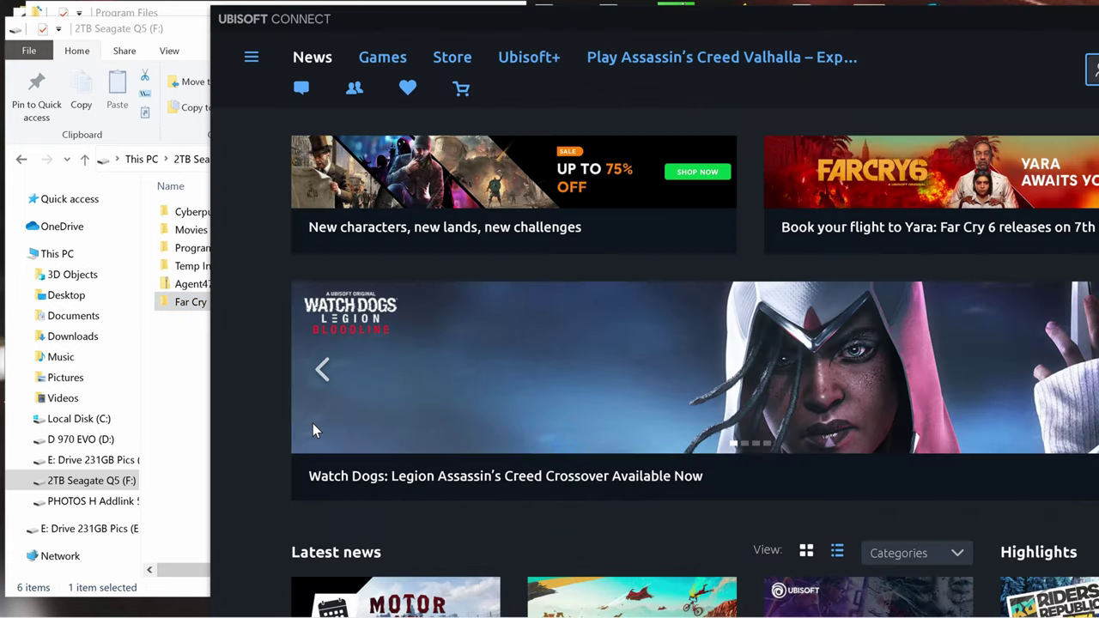
Open the Ubisoft Connect settings and find the default game installation location among the download options.
left_click(252, 58)
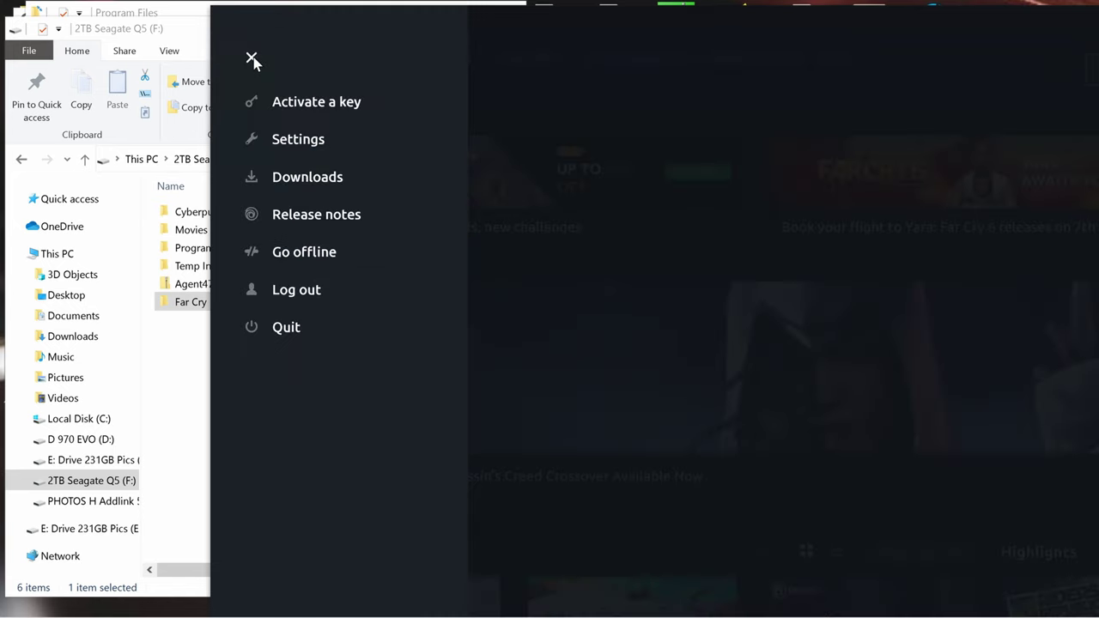
left_click(320, 147)
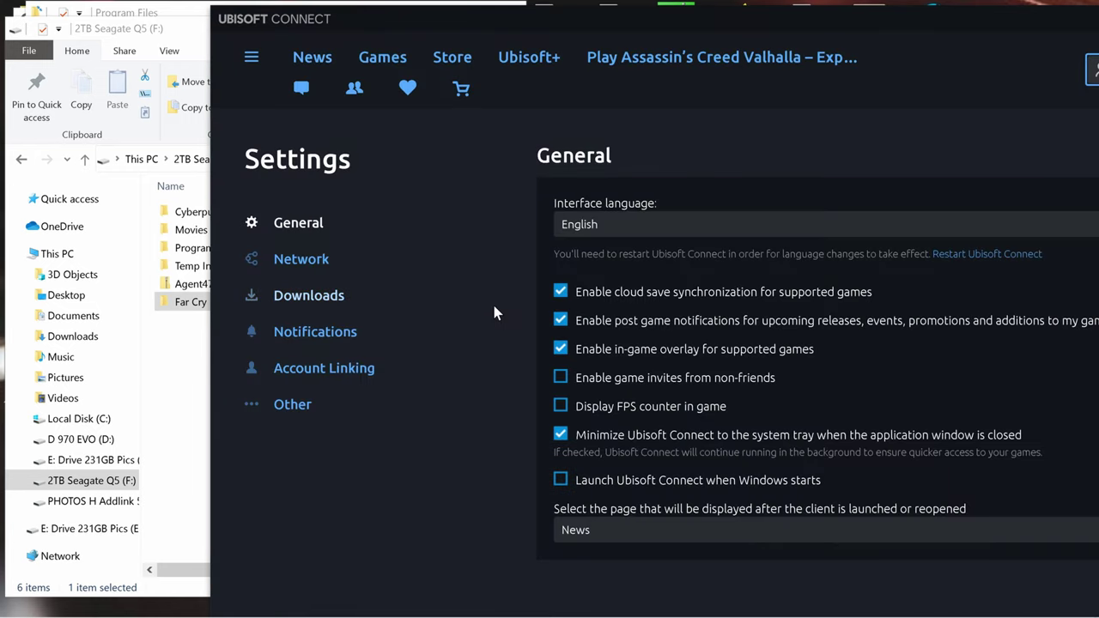
scroll(678, 371, "down", 1)
scroll(678, 371, "down", 3)
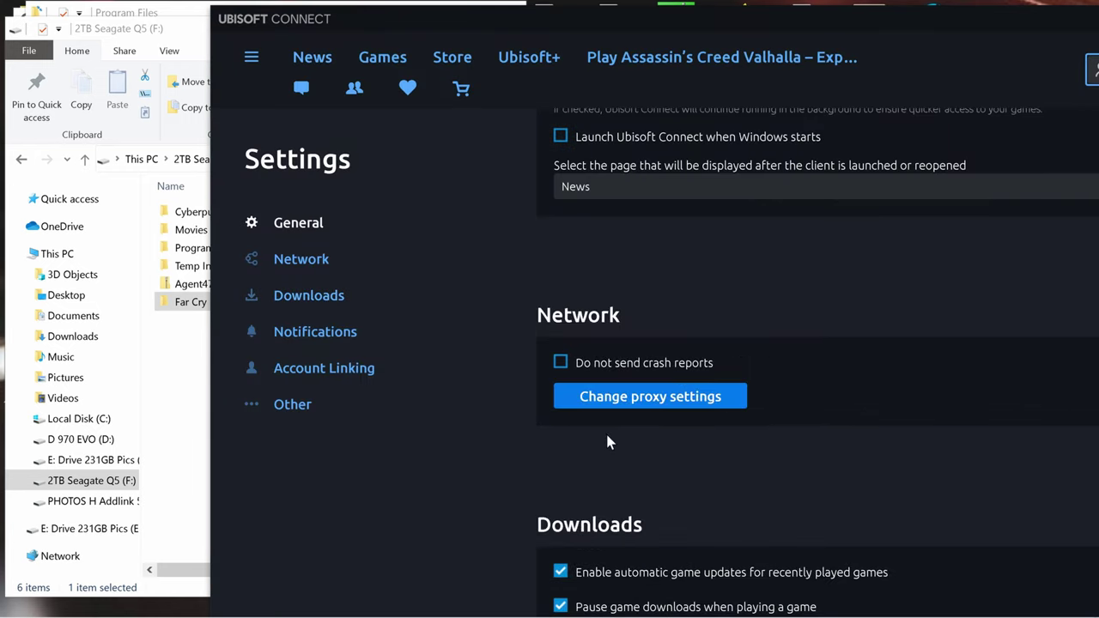
scroll(607, 438, "down", 2)
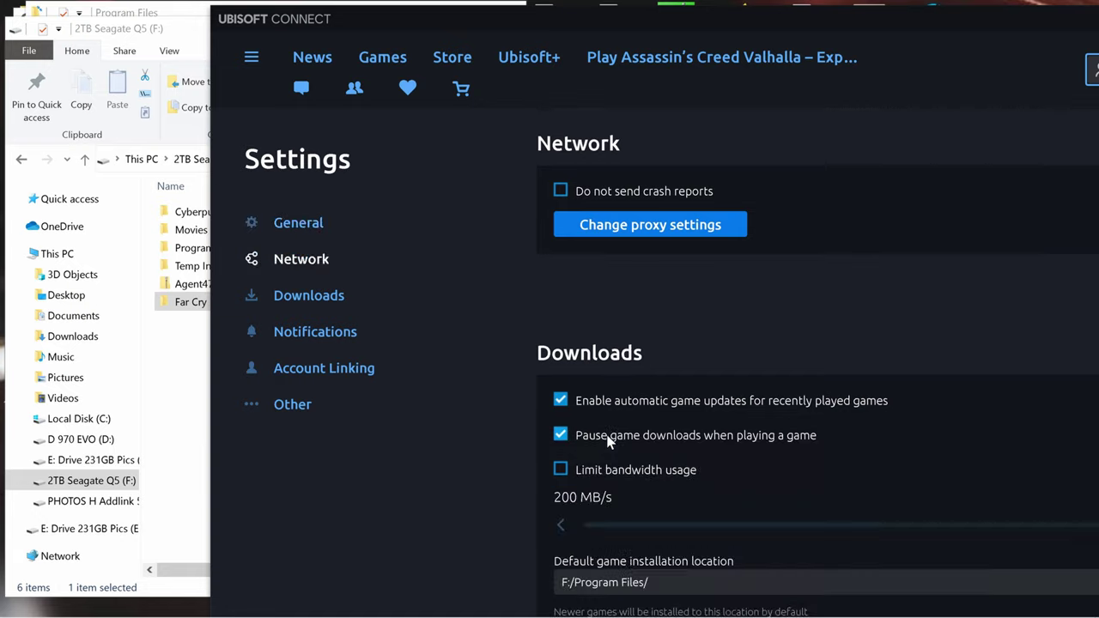
left_click(299, 229)
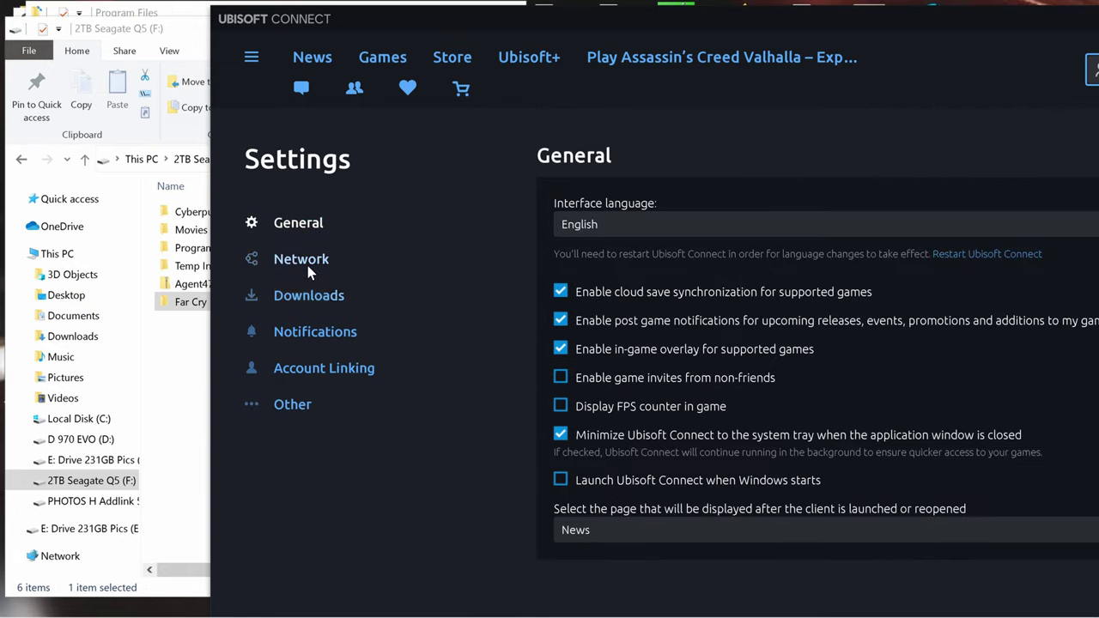
left_click(308, 262)
scroll(591, 393, "down", 1)
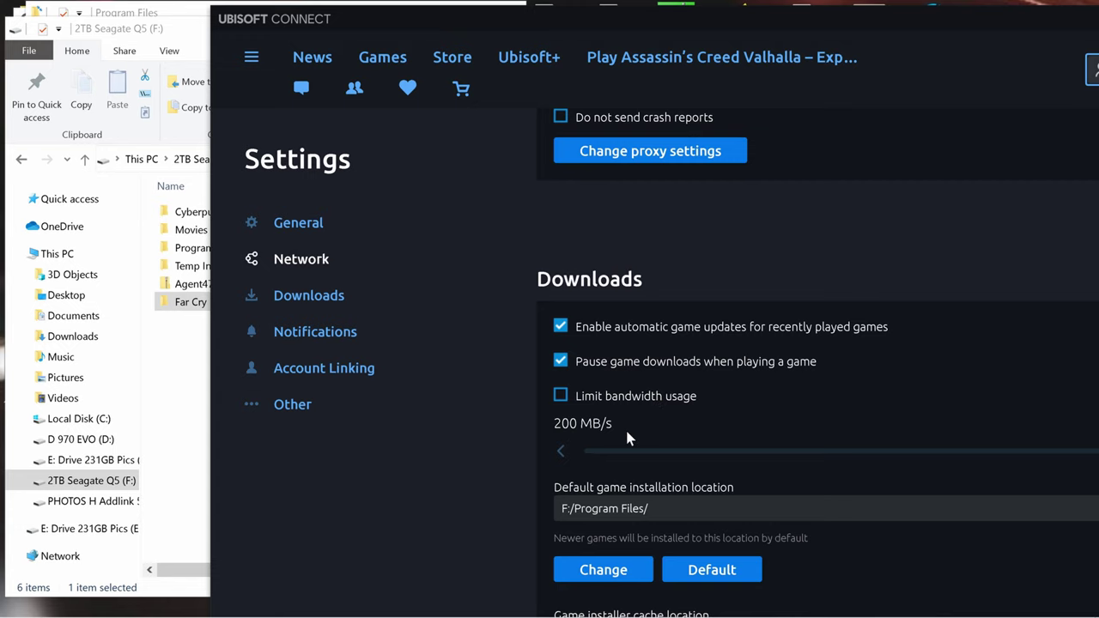
scroll(627, 438, "down", 2)
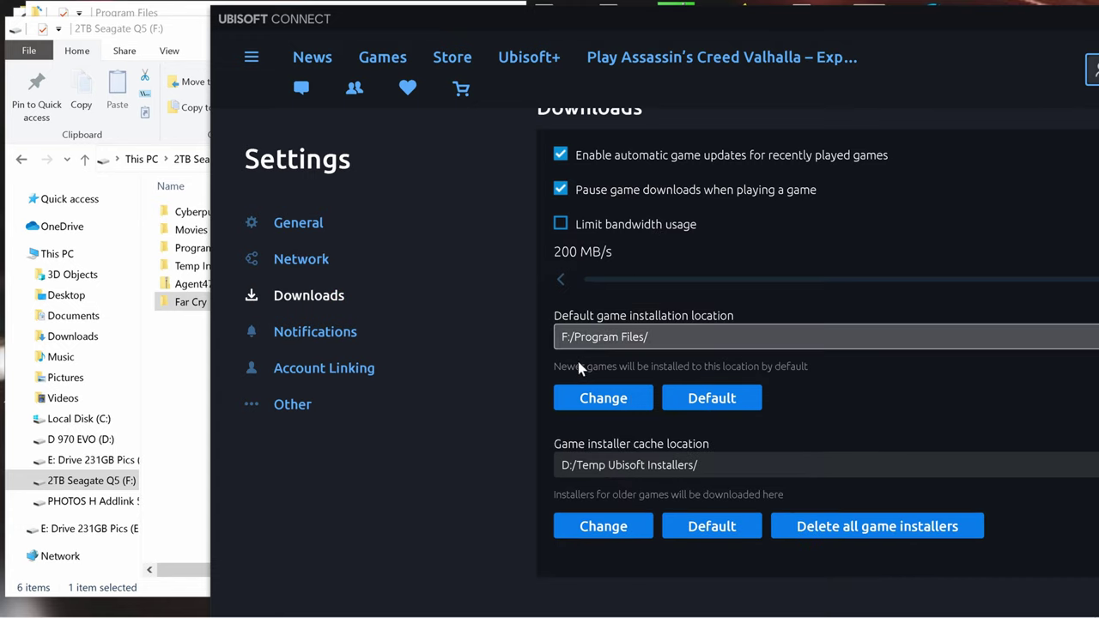
Change the default game installation location to D:/Program Files/ and accept that existing games are not moved.
left_click(604, 398)
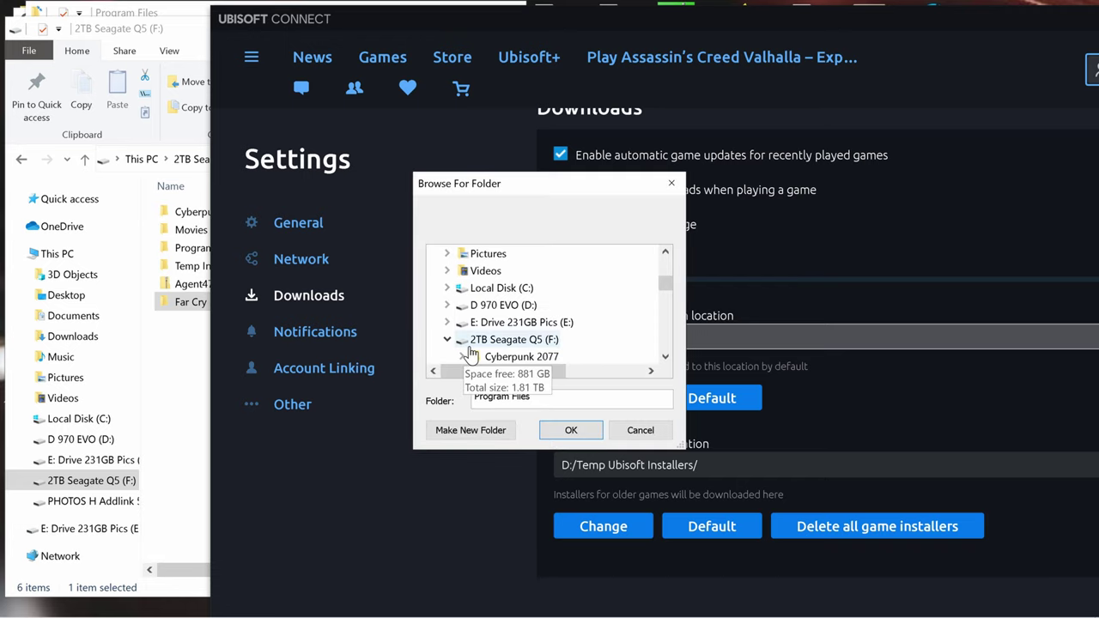
scroll(471, 311, "up", 4)
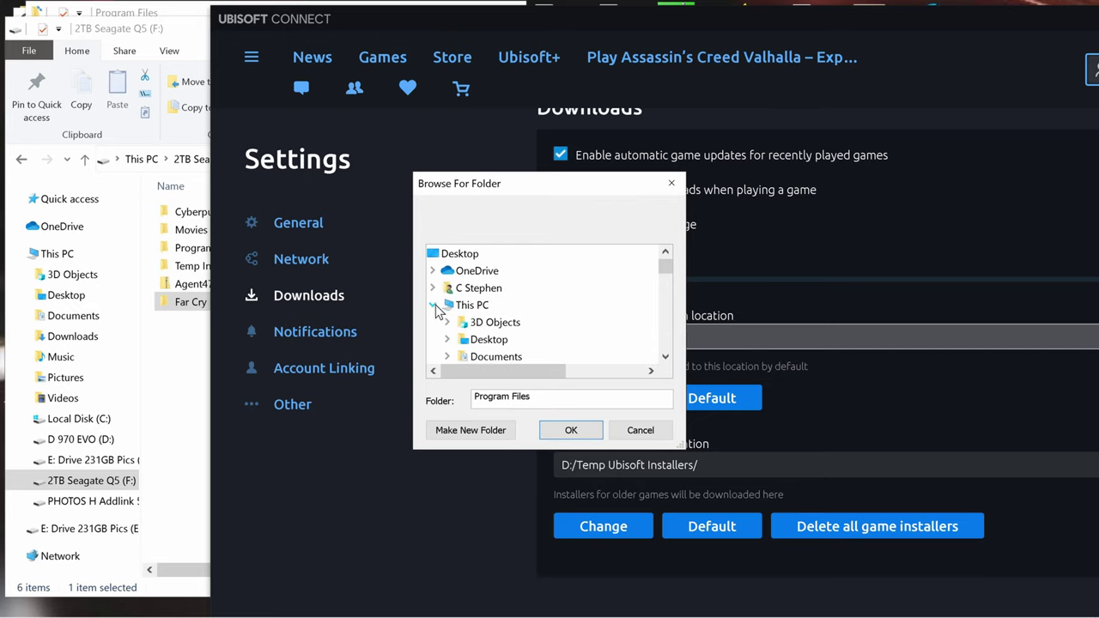
left_click(434, 305)
double_click(462, 308)
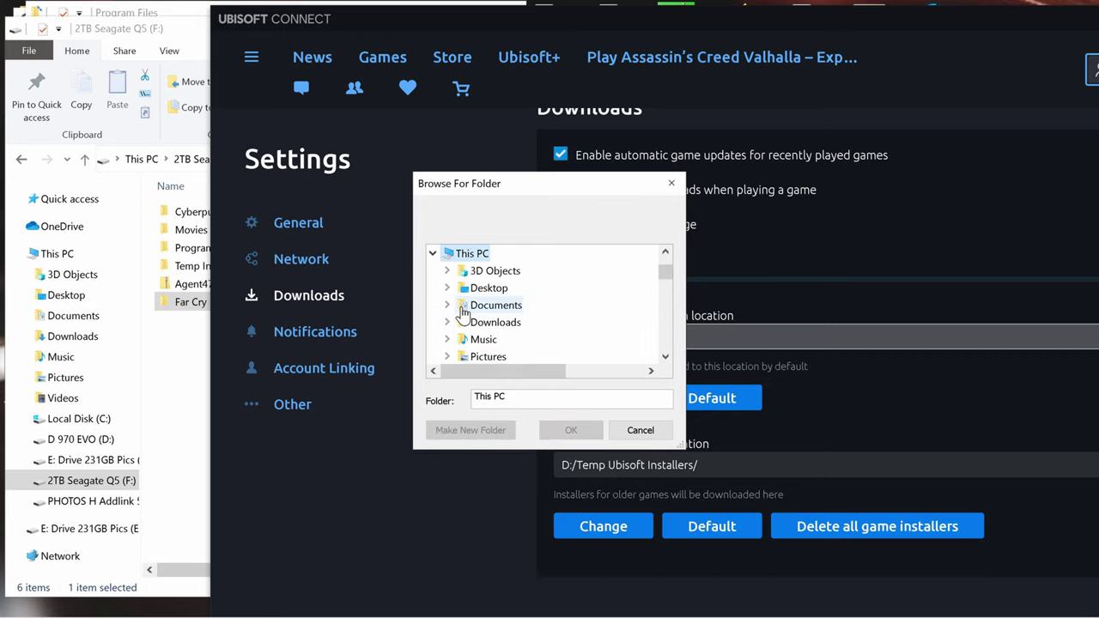
scroll(494, 318, "down", 2)
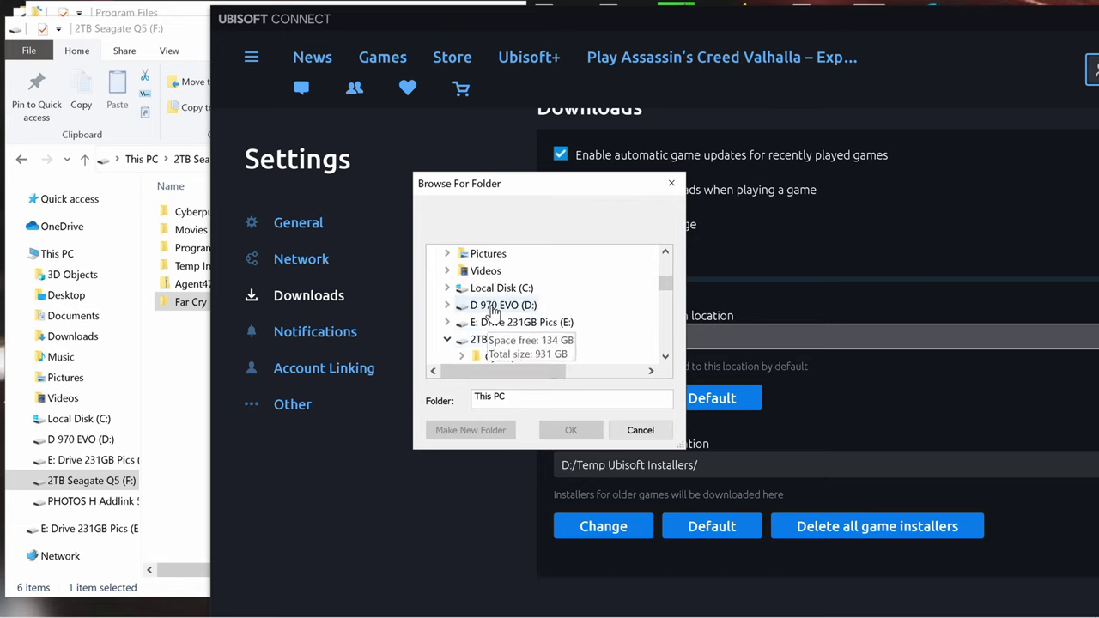
double_click(497, 307)
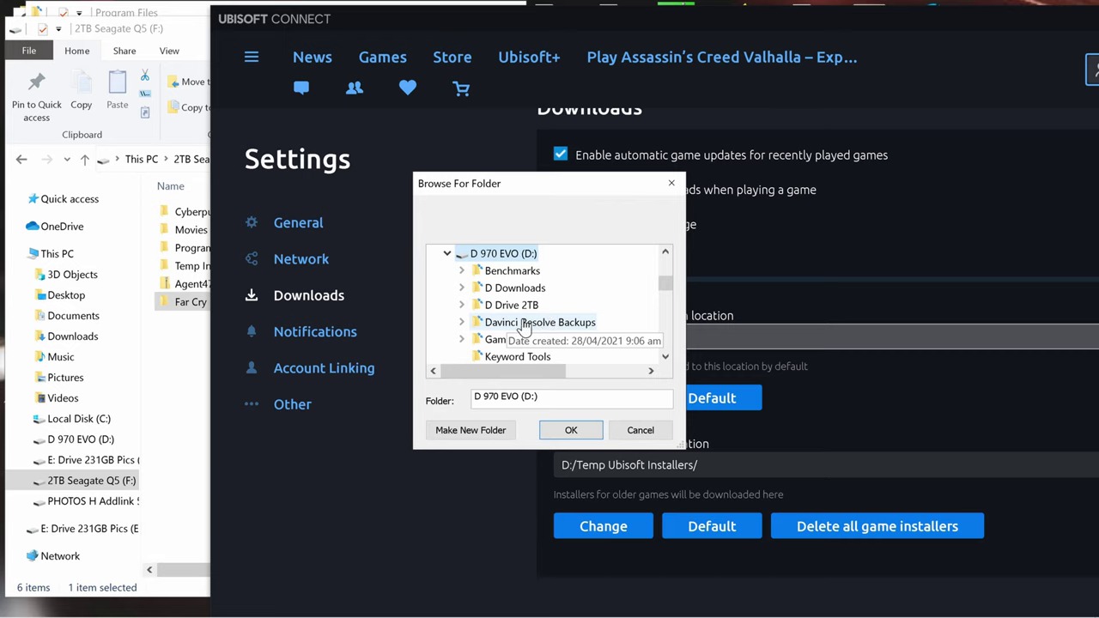
scroll(515, 327, "down", 1)
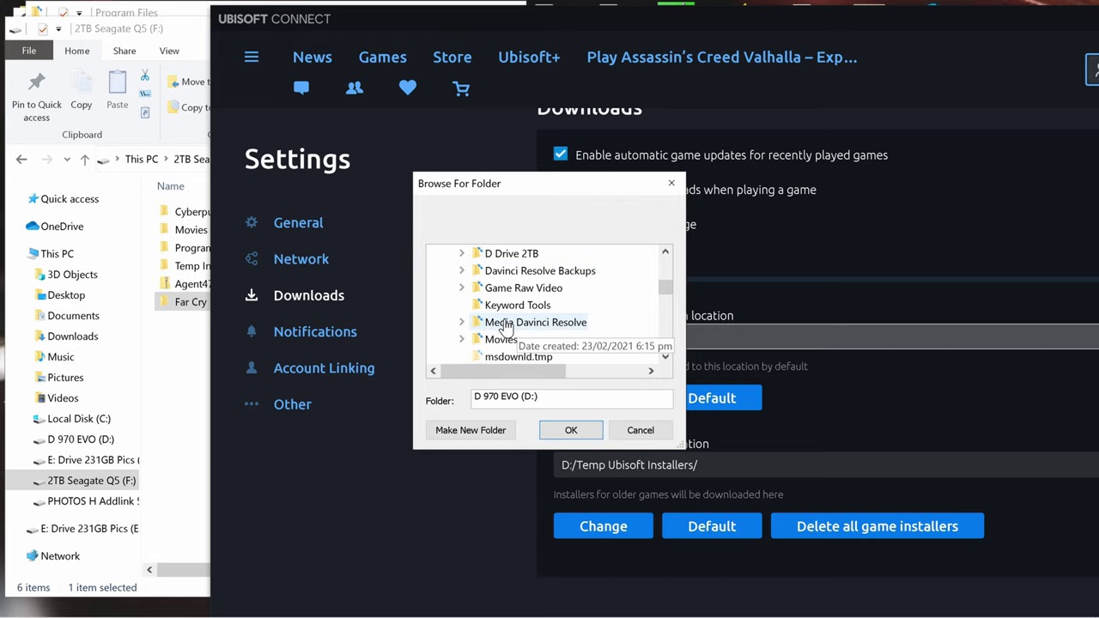
scroll(505, 329, "down", 2)
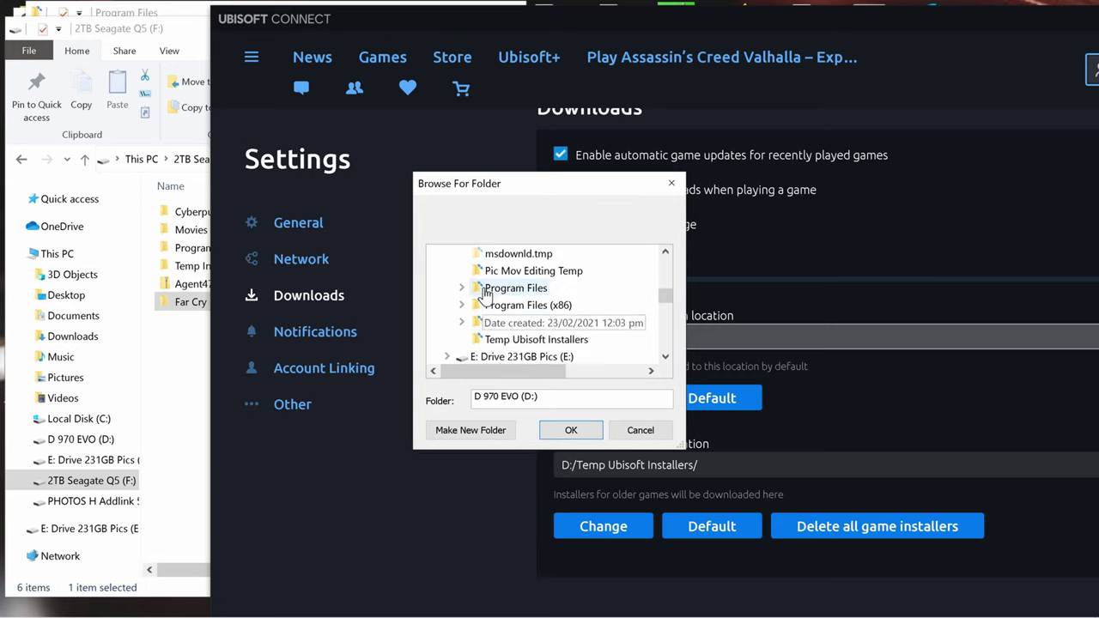
double_click(515, 288)
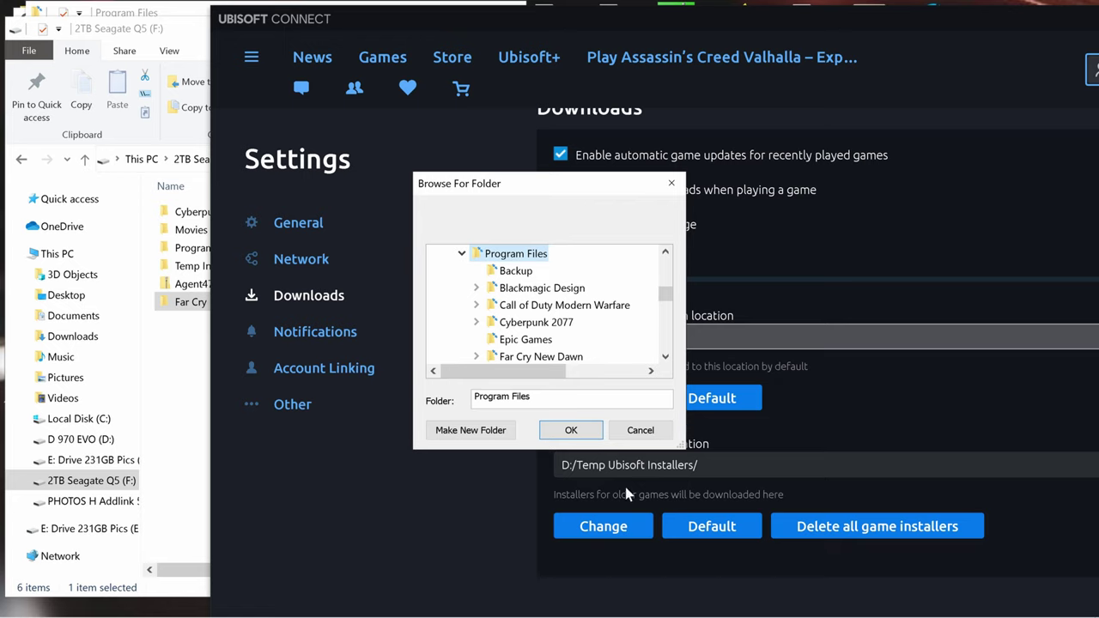
left_click(571, 430)
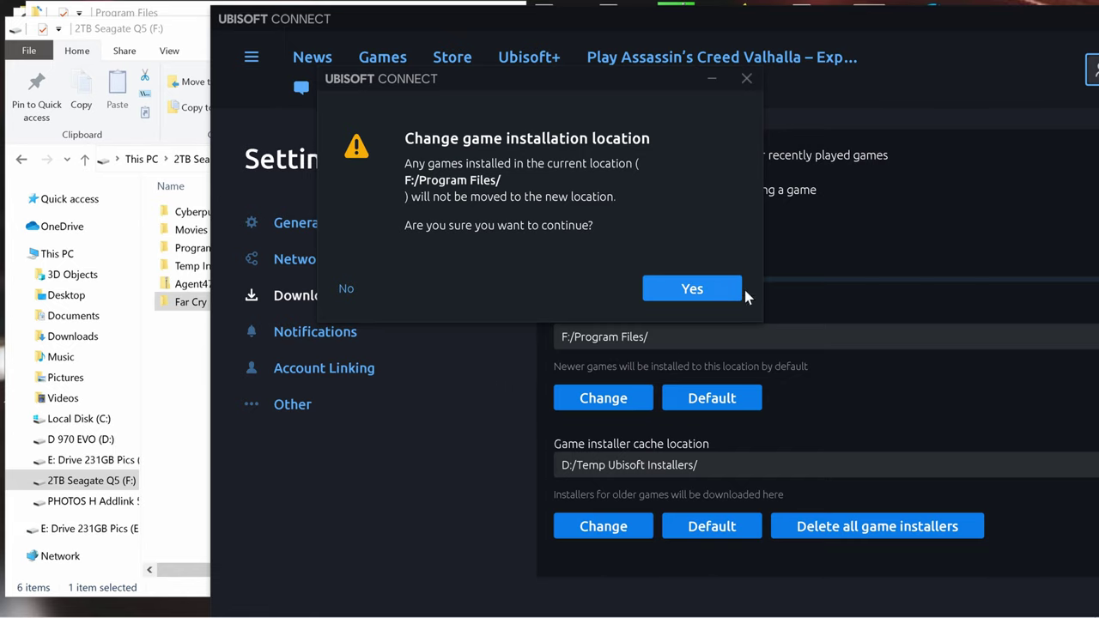
left_click(716, 286)
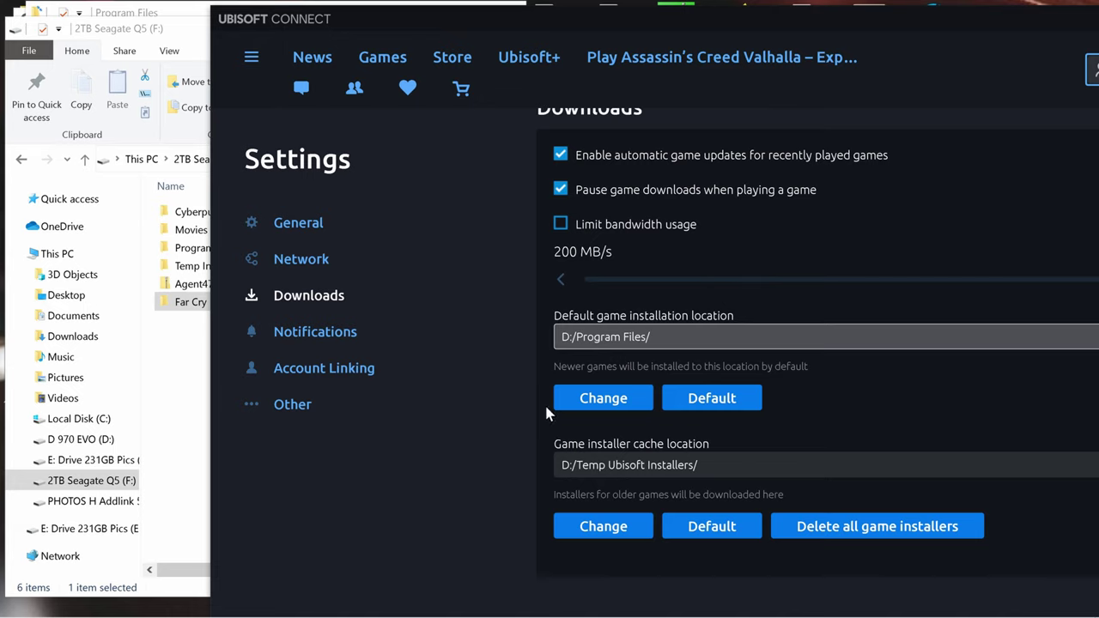
scroll(533, 401, "down", 1)
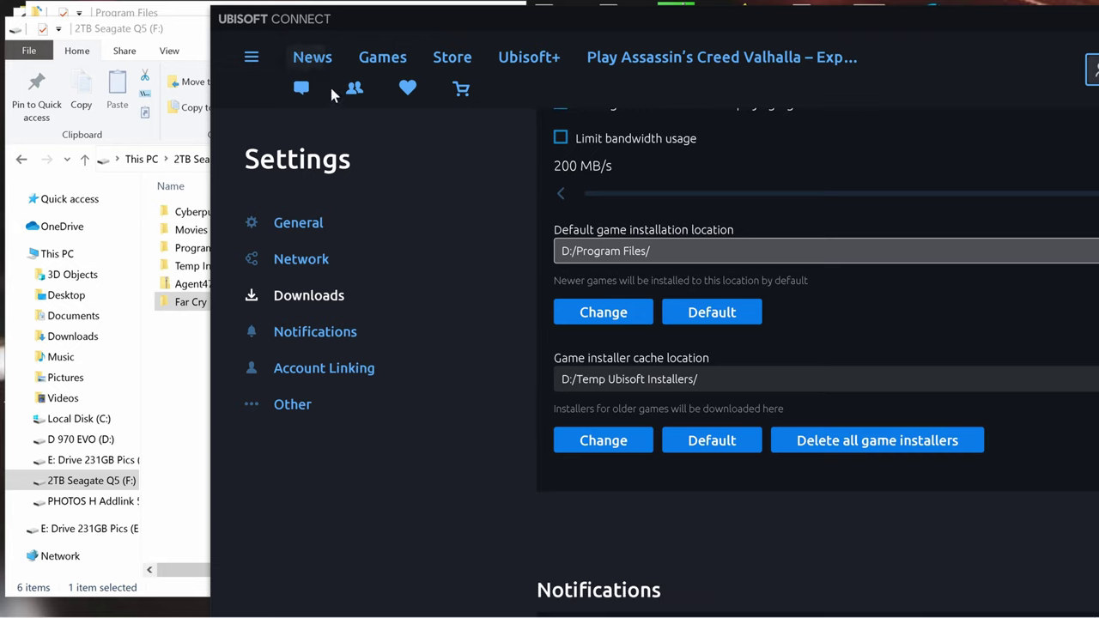
Return to the games library and open the properties of Far Cry New Dawn to recheck its install location.
left_click(385, 59)
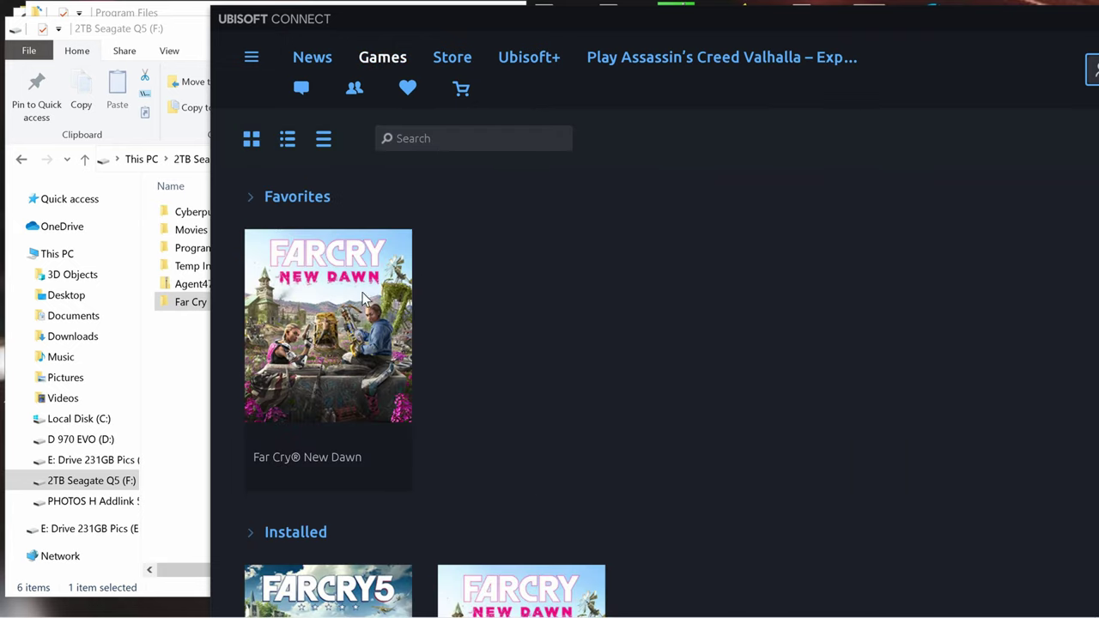
right_click(338, 316)
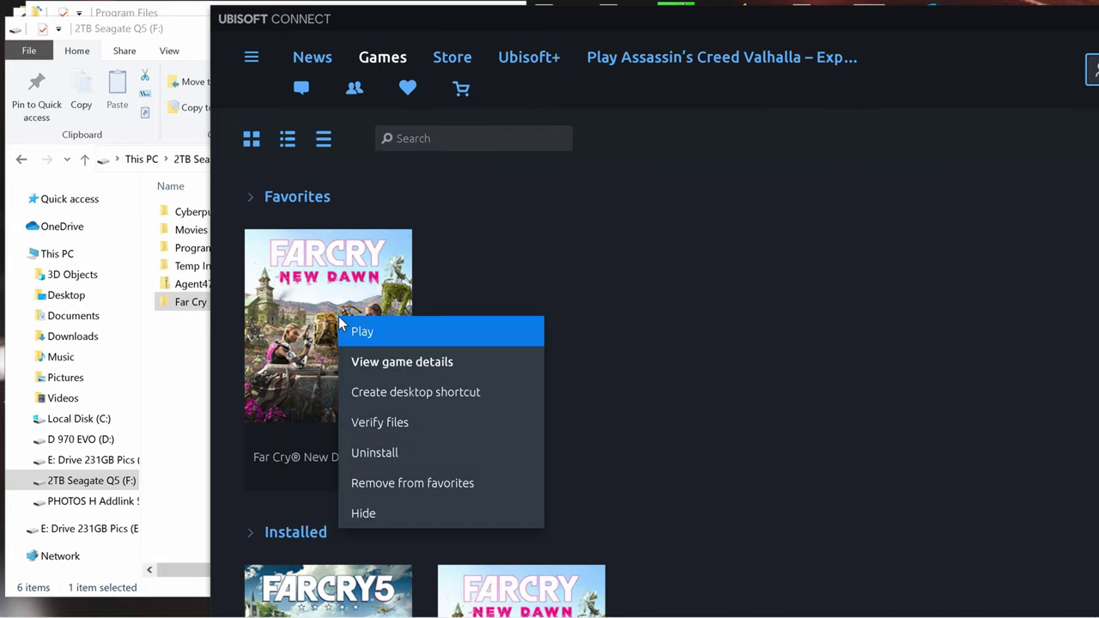
left_click(371, 362)
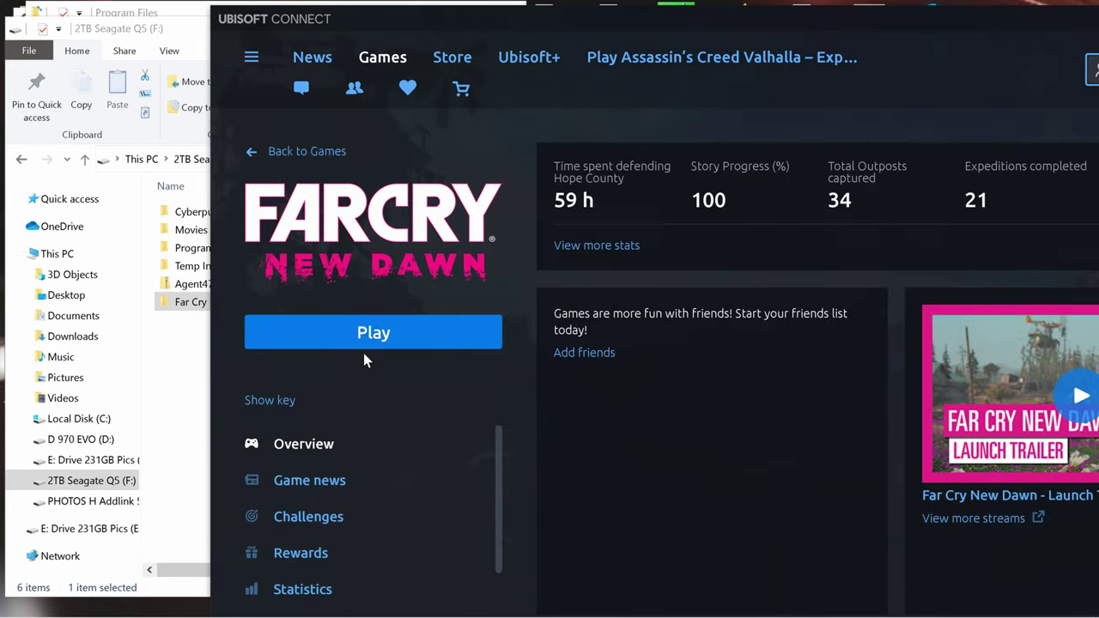
scroll(352, 488, "down", 3)
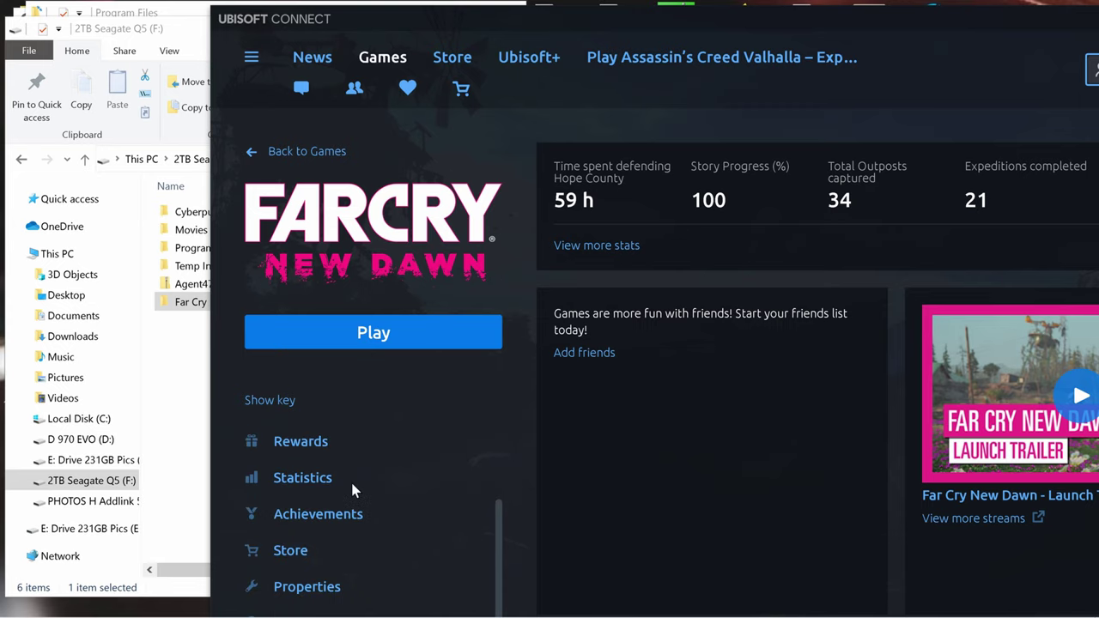
left_click(292, 589)
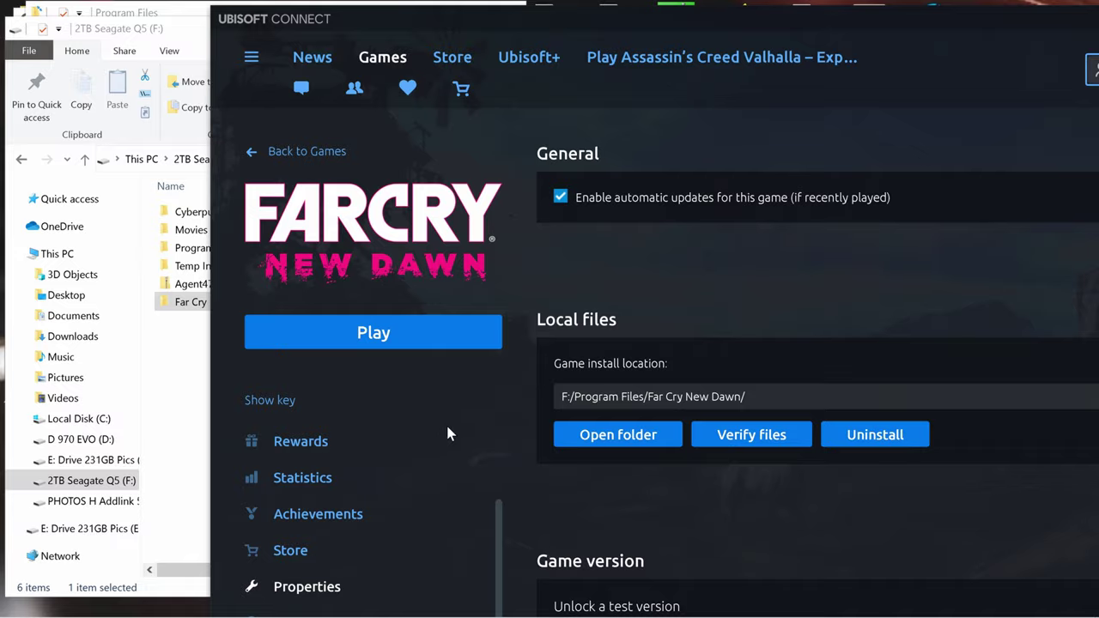